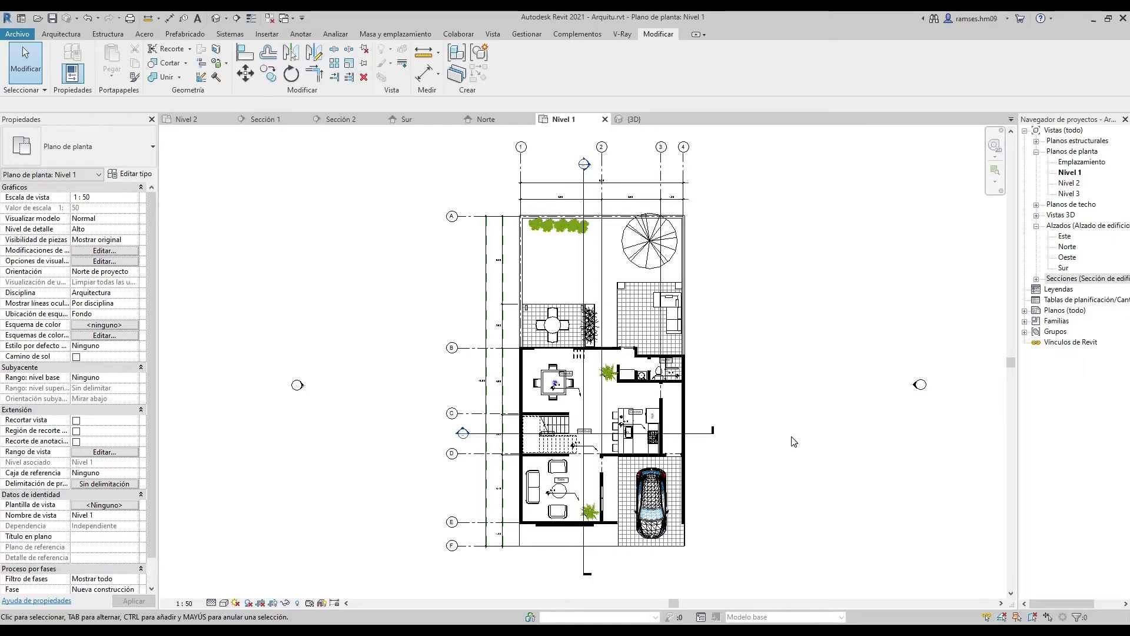
Create a new sheet using the A1 métrico title block.
scroll(793, 441, down, 1)
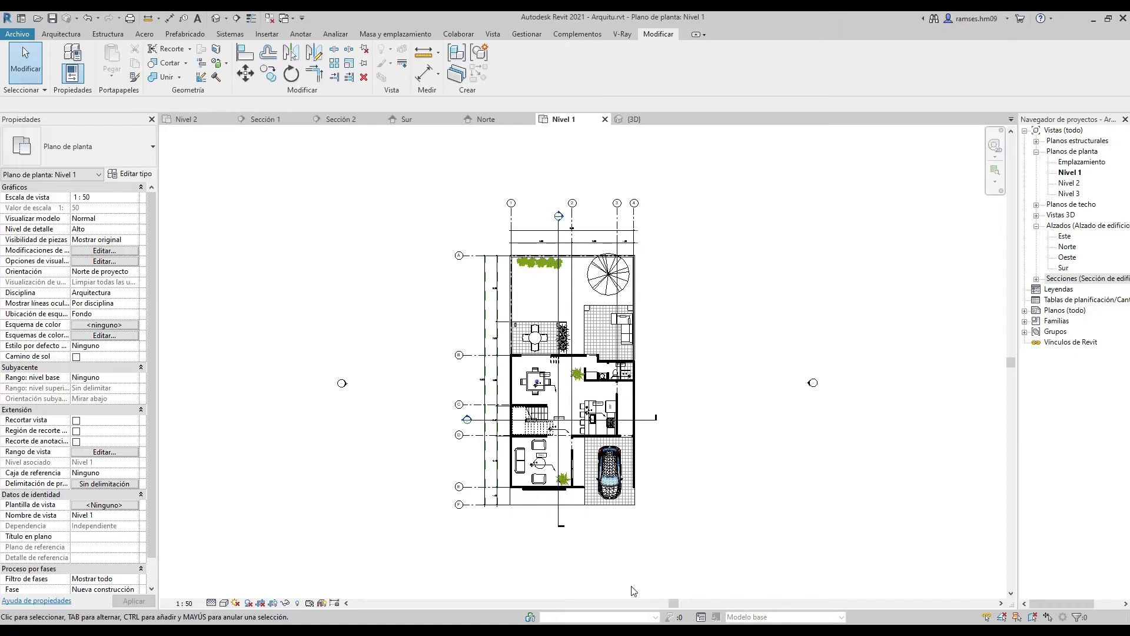
click(268, 34)
click(492, 34)
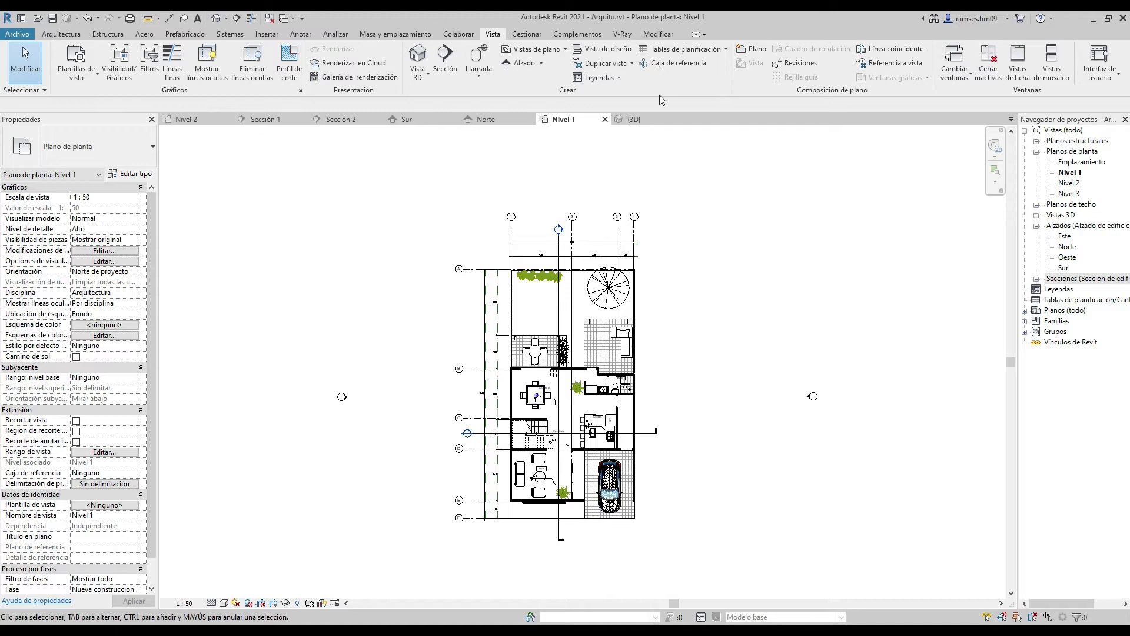
click(754, 49)
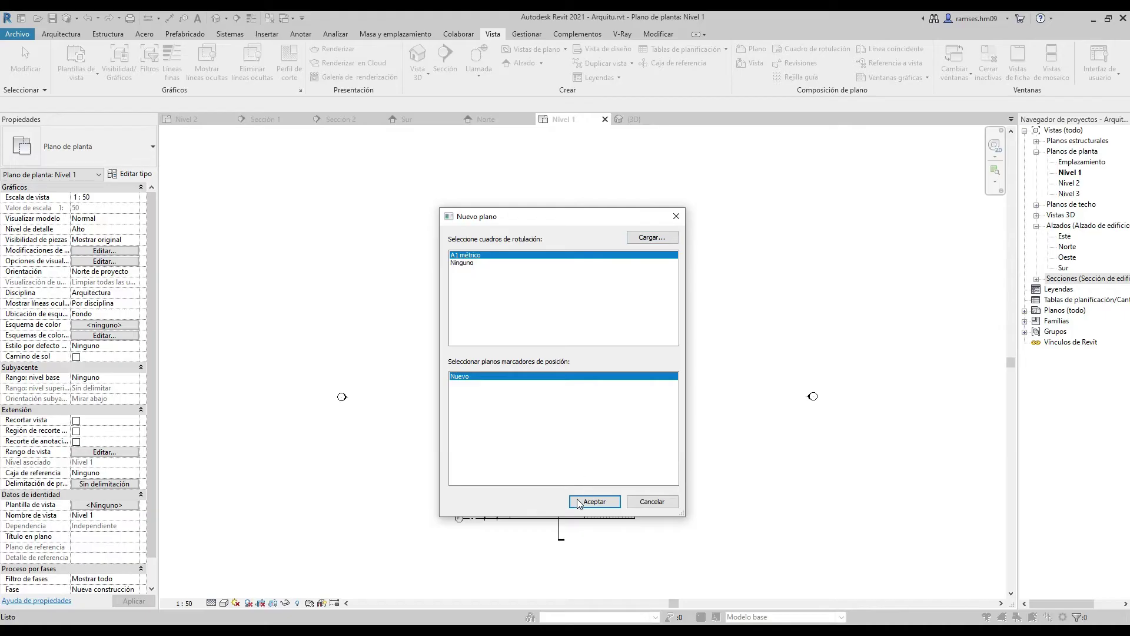
click(594, 501)
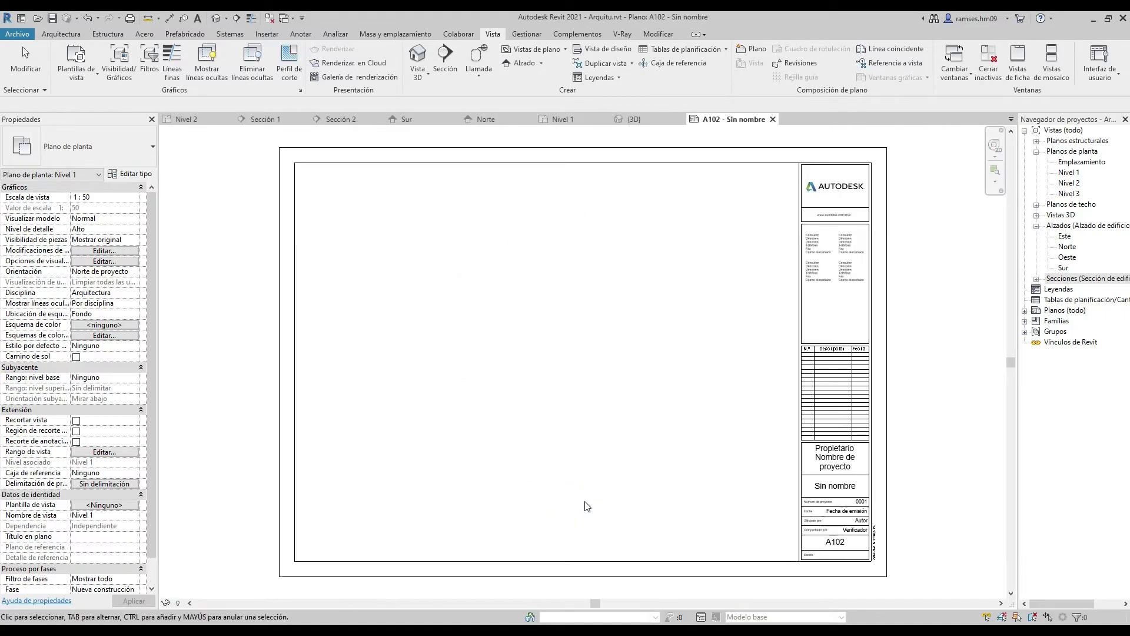
Open the sheet's A1 métrico title block family for editing and examine its logo image and consultant text blocks.
middle_drag(747, 344, 712, 346)
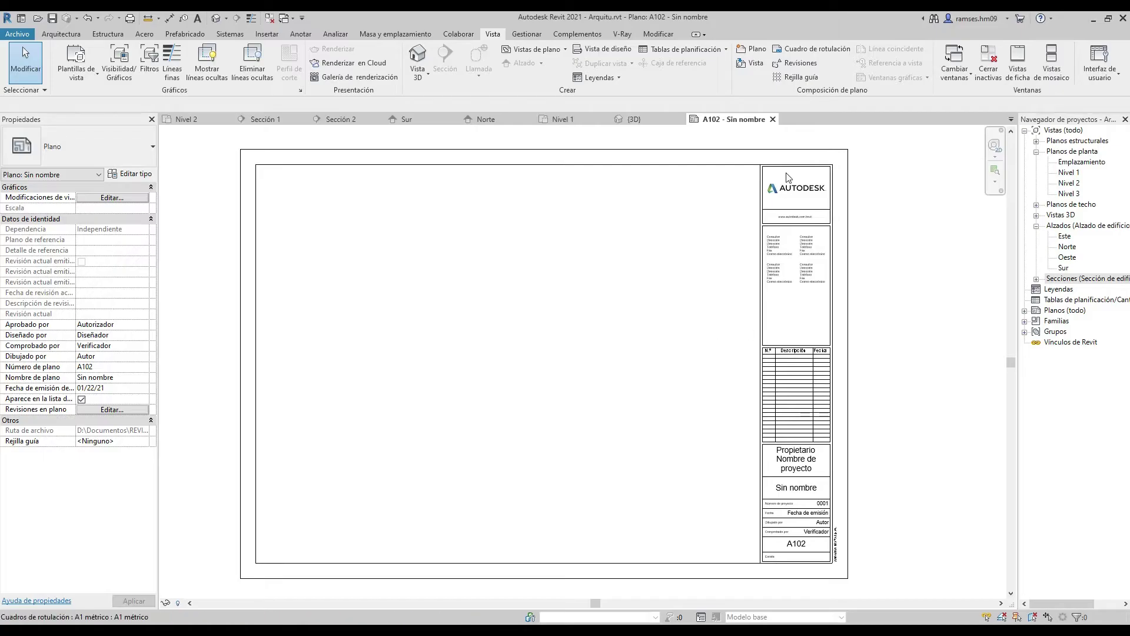
double_click(784, 191)
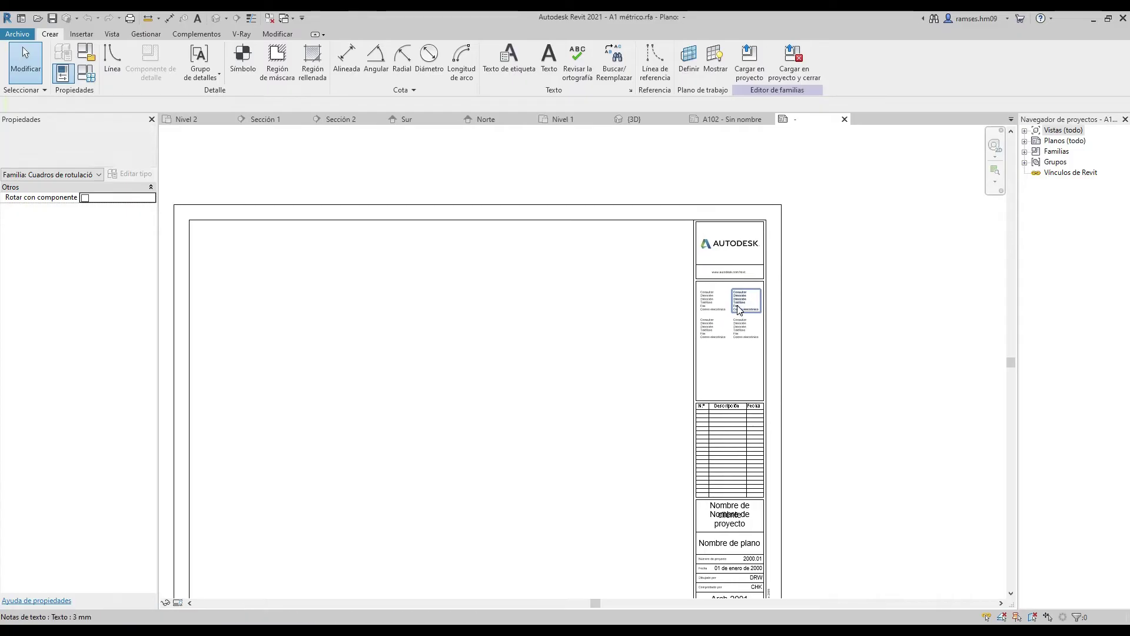
scroll(739, 310, up, 5)
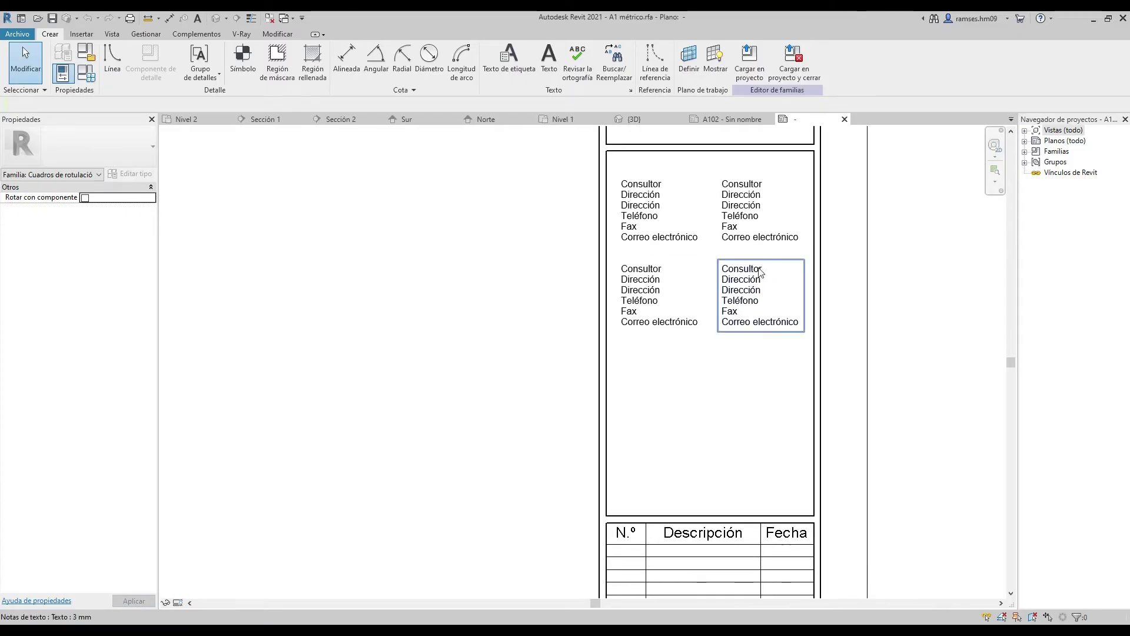
middle_drag(771, 277, 757, 498)
click(714, 210)
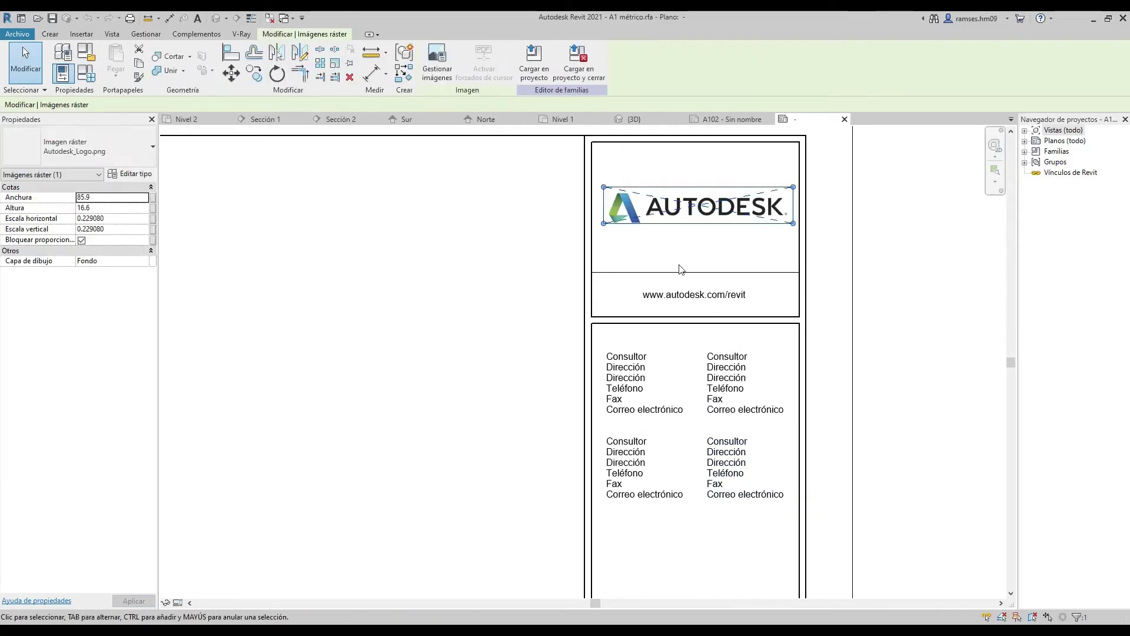
click(593, 295)
Examine the title block's sheet name, drawn-by and sheet number fields, and close the family without changes.
scroll(596, 296, down, 4)
middle_drag(632, 594, 701, 430)
click(701, 410)
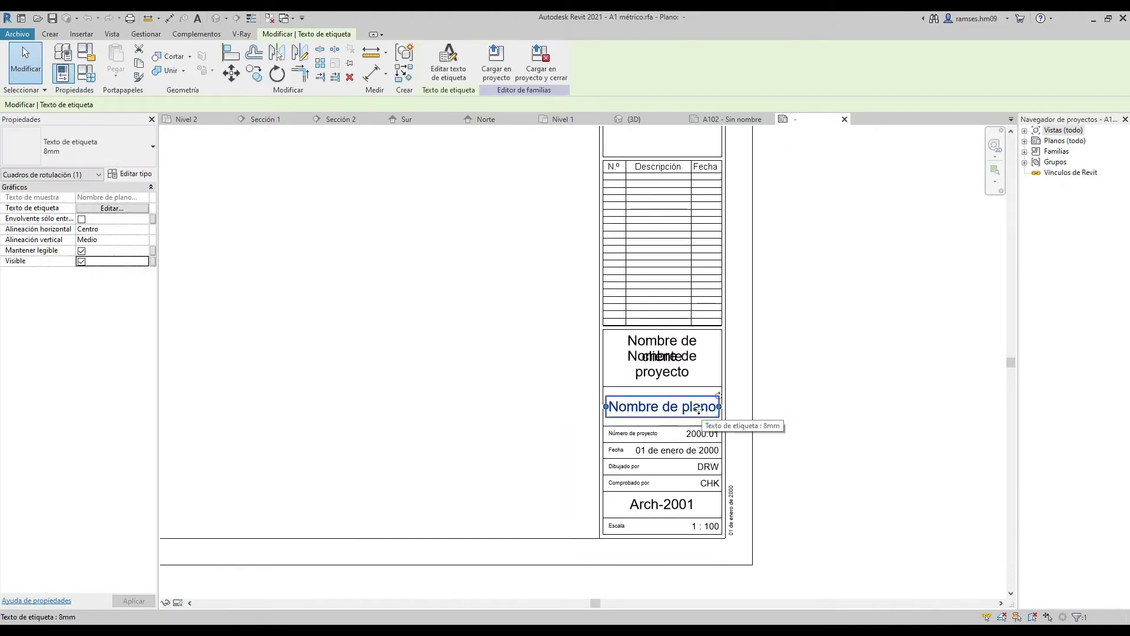
click(642, 458)
click(646, 471)
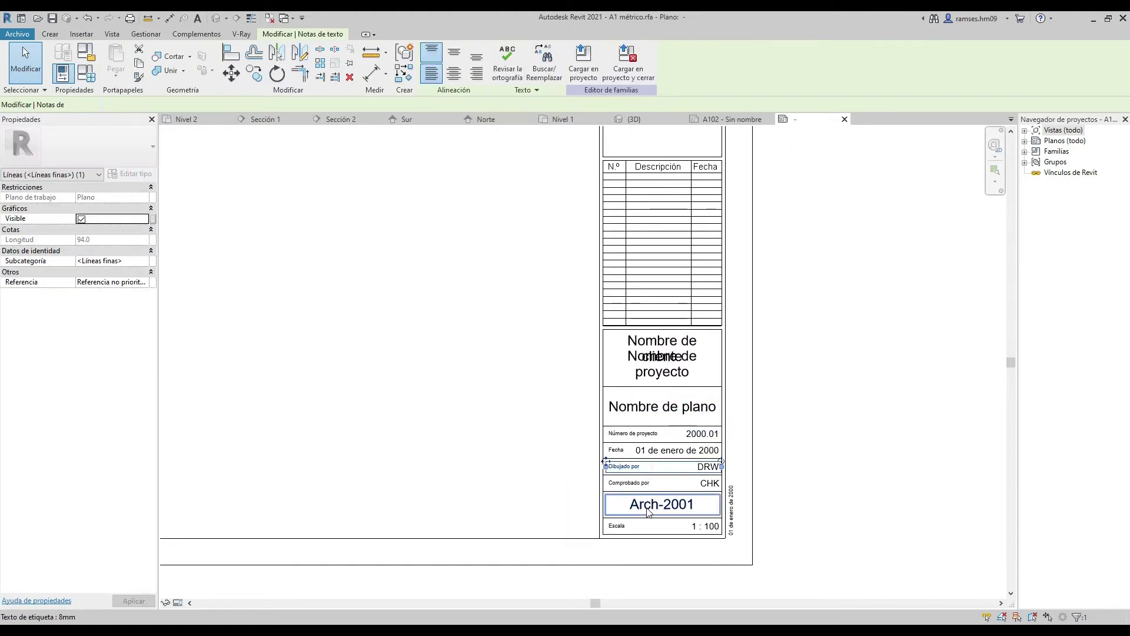
click(647, 508)
click(548, 386)
scroll(547, 385, down, 1)
middle_drag(547, 386, 663, 477)
click(845, 118)
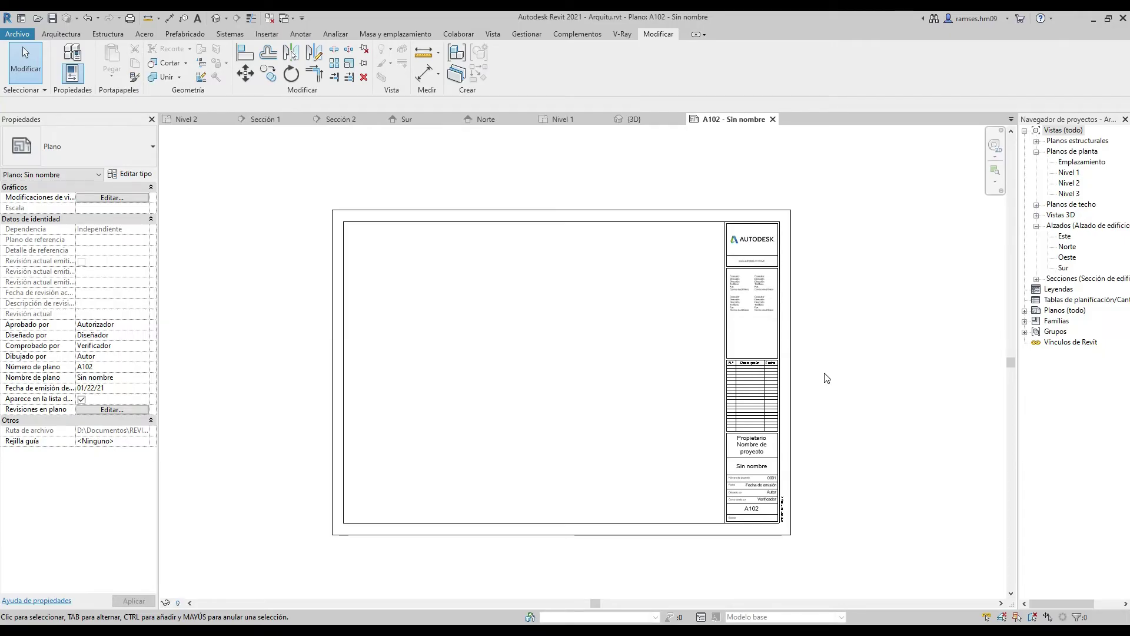
In the Nivel 1 floor plan, set the view scale to 1:100 and hide the Alzados annotation category.
click(575, 121)
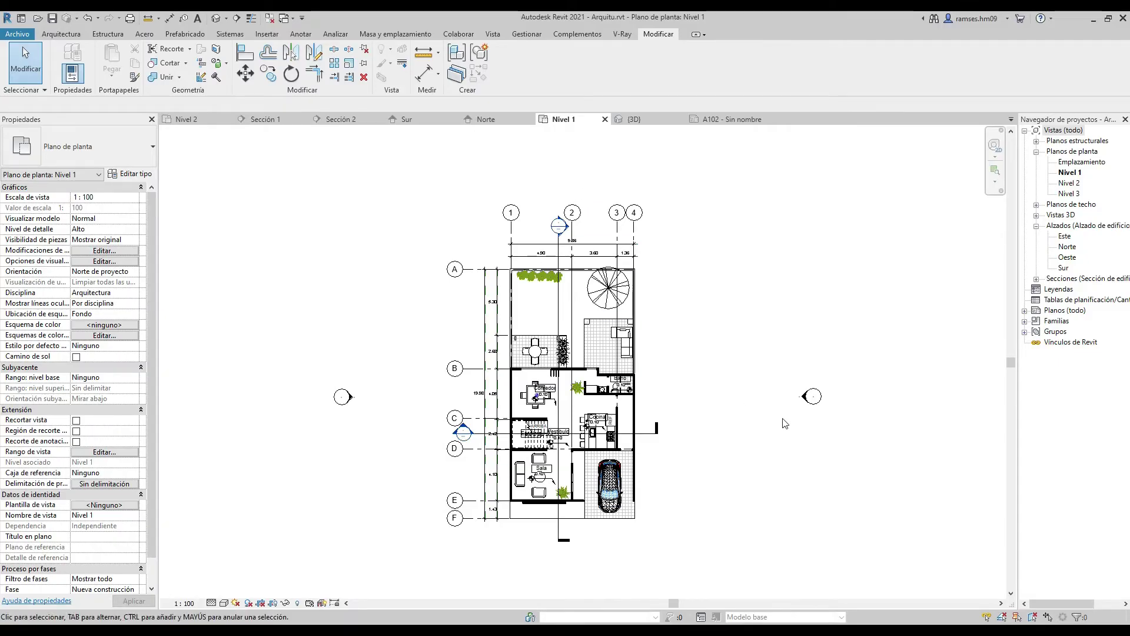
click(813, 400)
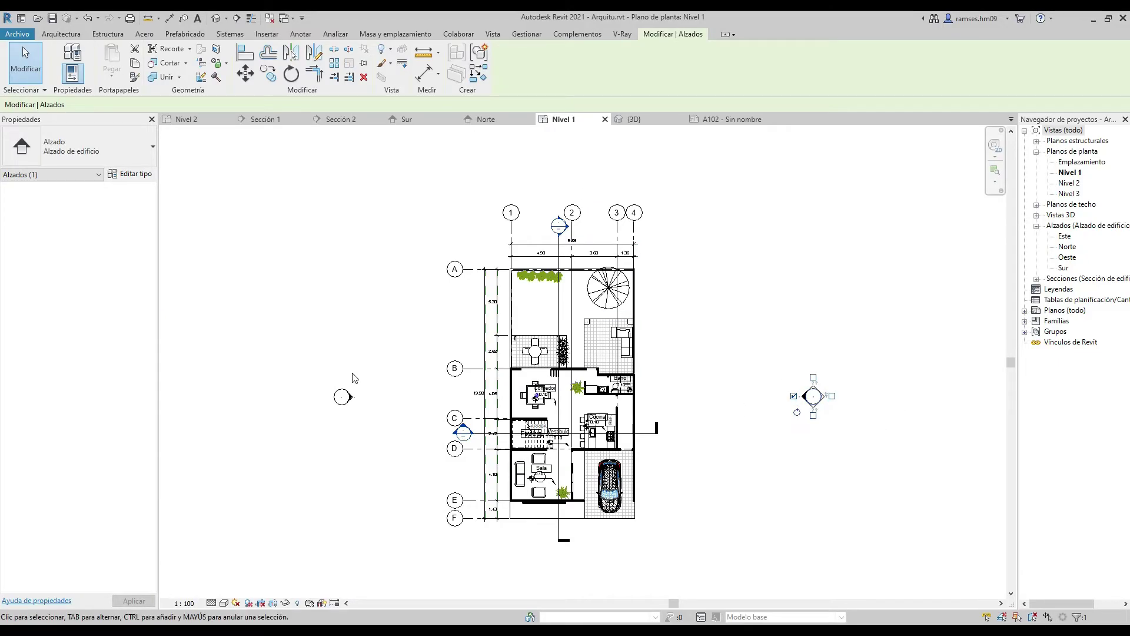
scroll(356, 377, down, 1)
click(310, 425)
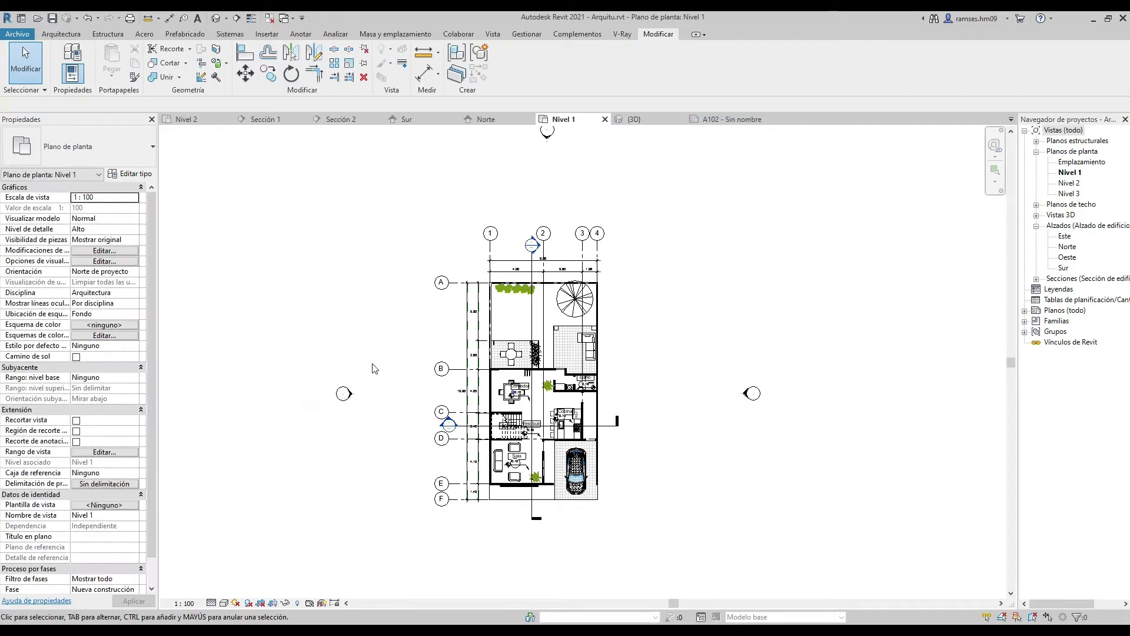
click(106, 252)
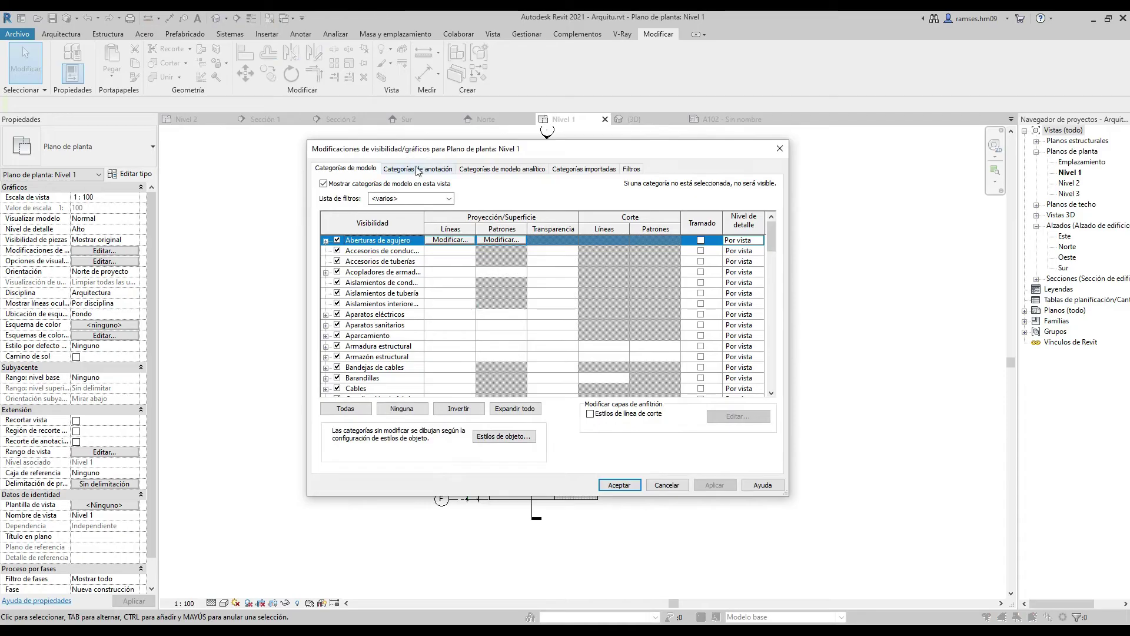
click(418, 169)
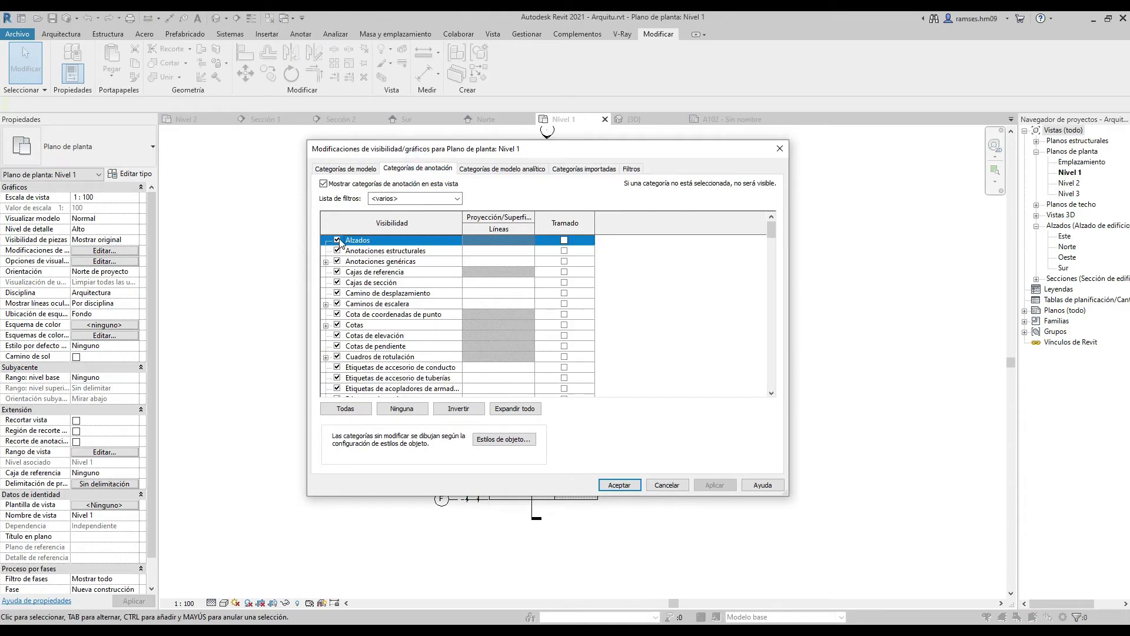
click(626, 486)
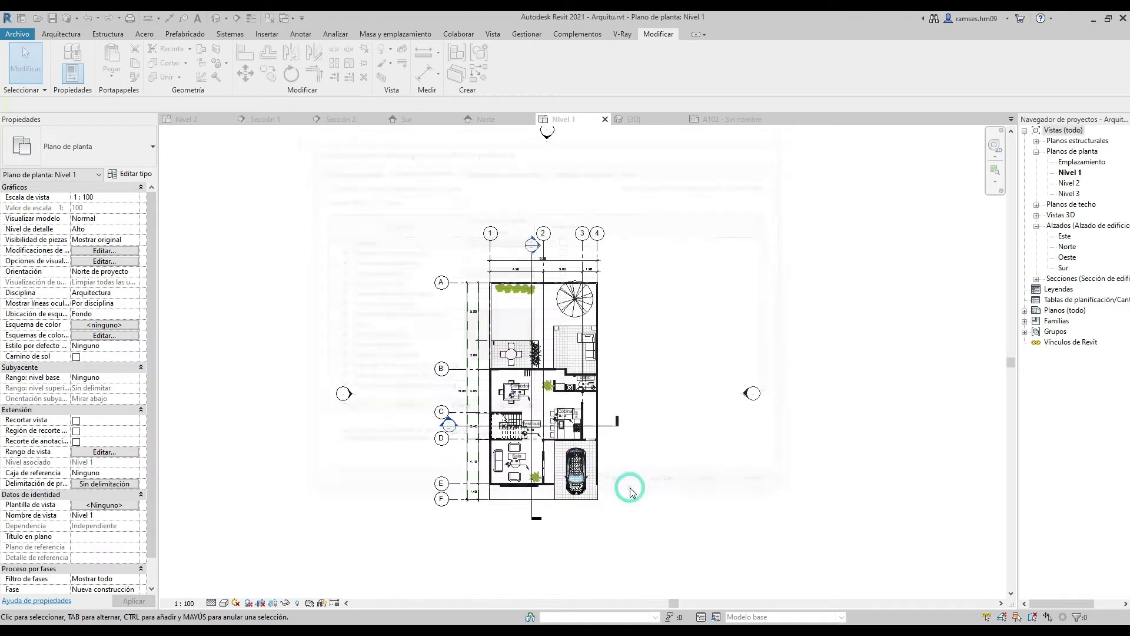
Hide the Alzados annotation category in the Nivel 2 floor plan.
click(211, 123)
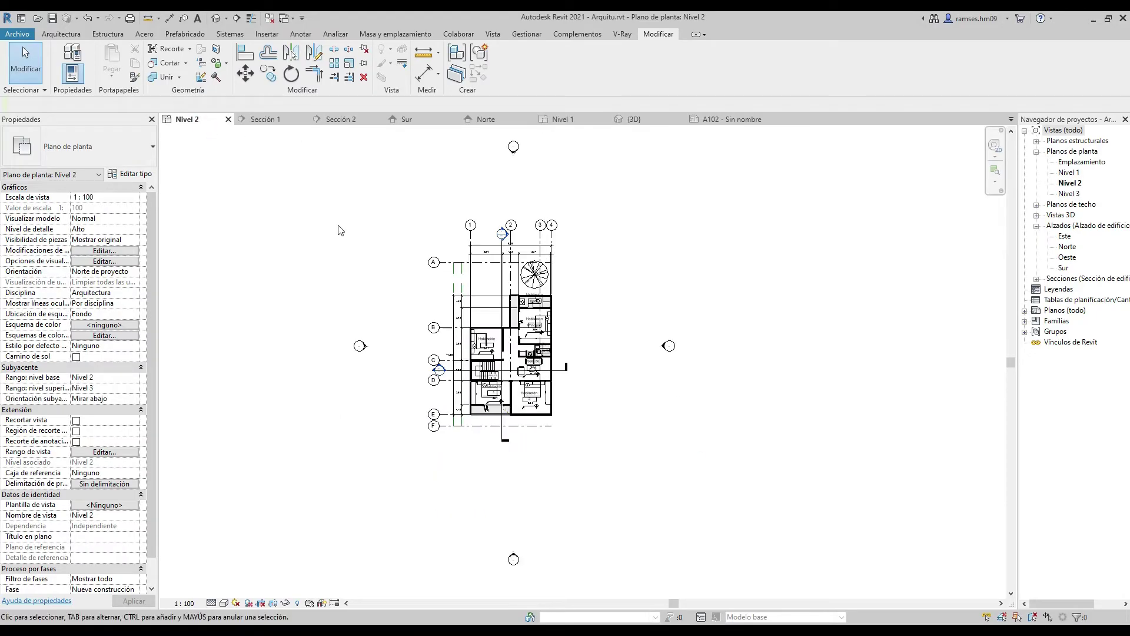
click(105, 251)
click(418, 169)
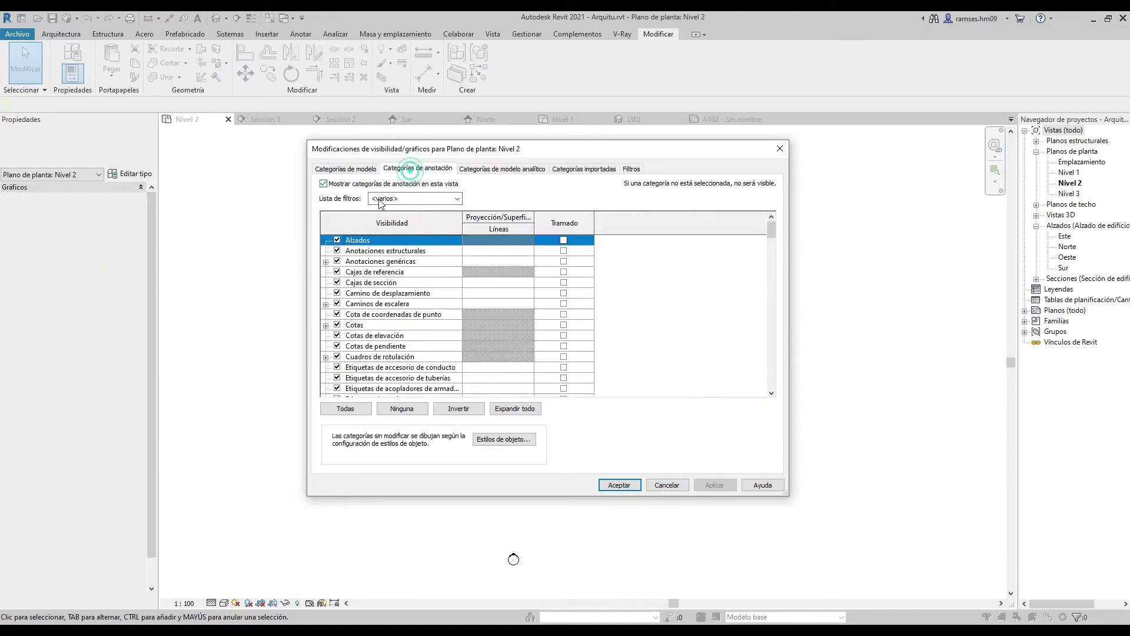
click(619, 485)
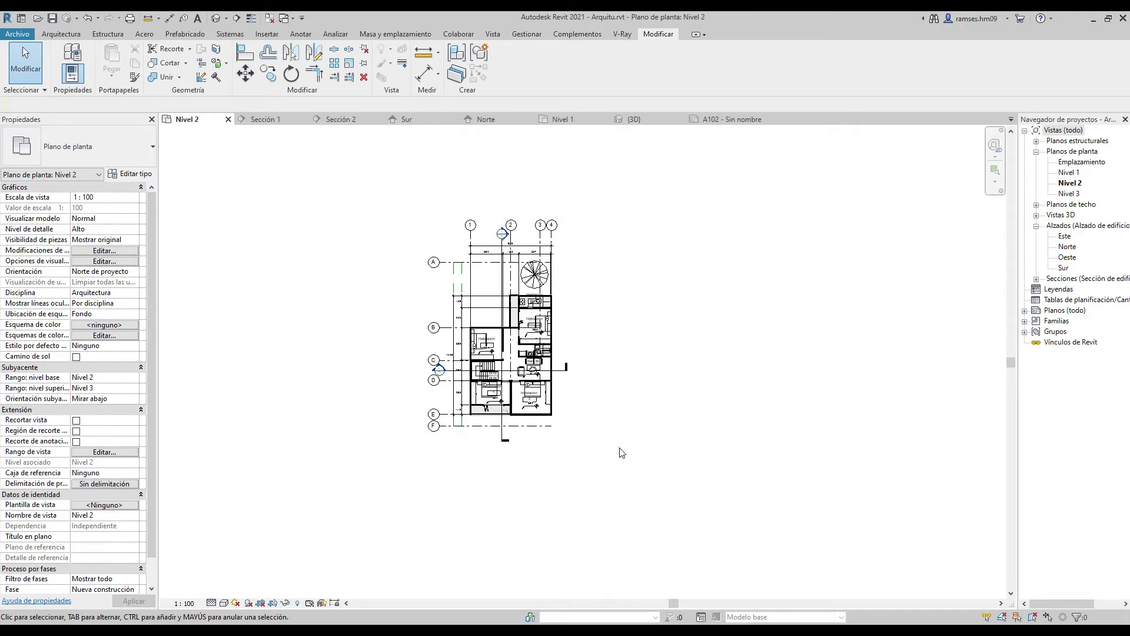
scroll(625, 365, down, 1)
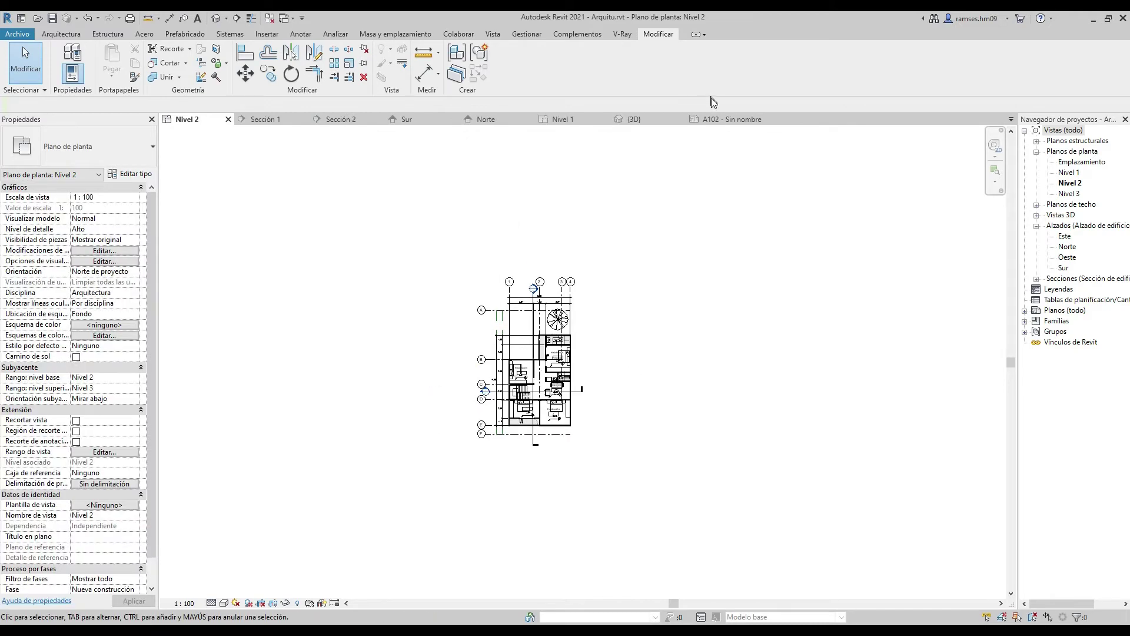
Add the Nivel 1 floor plan view to sheet A102, placing it in the sheet's upper-left area.
click(712, 118)
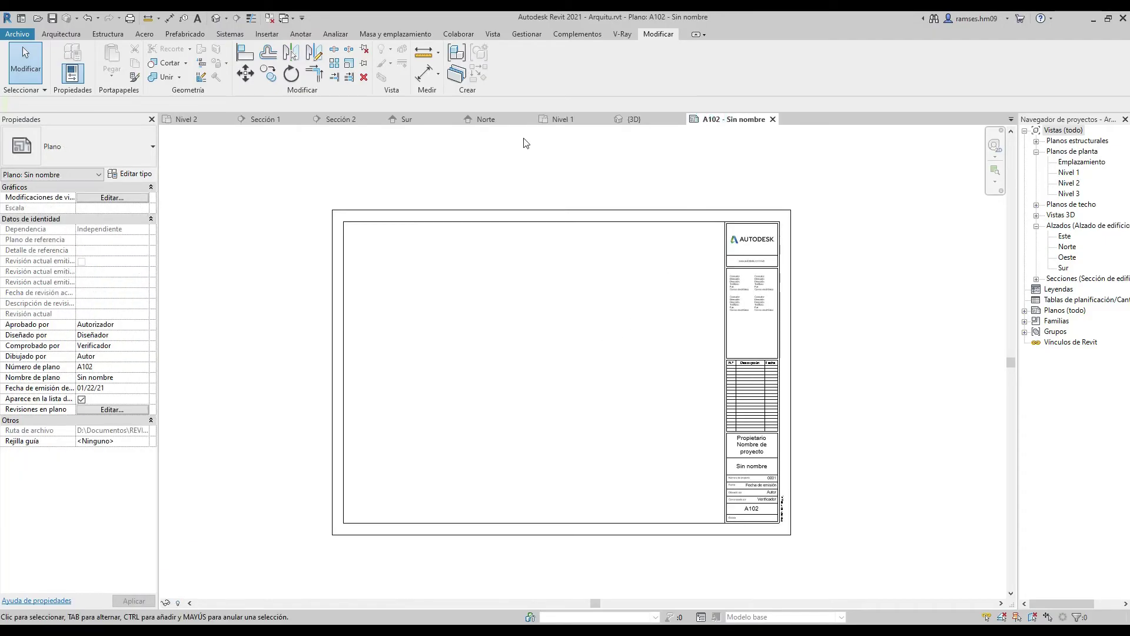
click(494, 33)
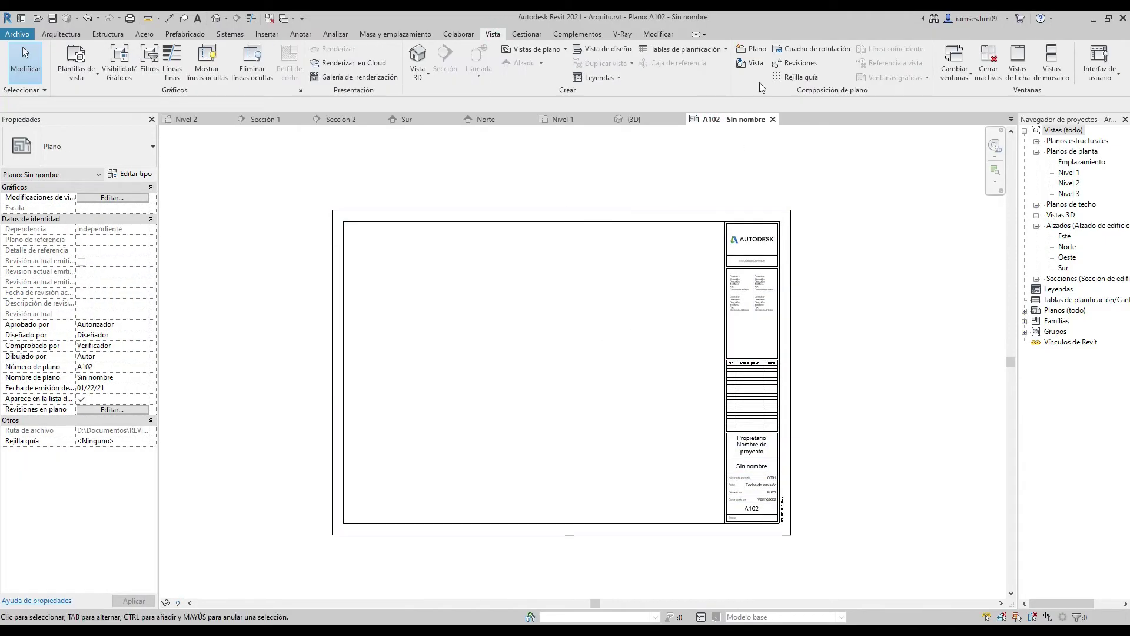
click(753, 63)
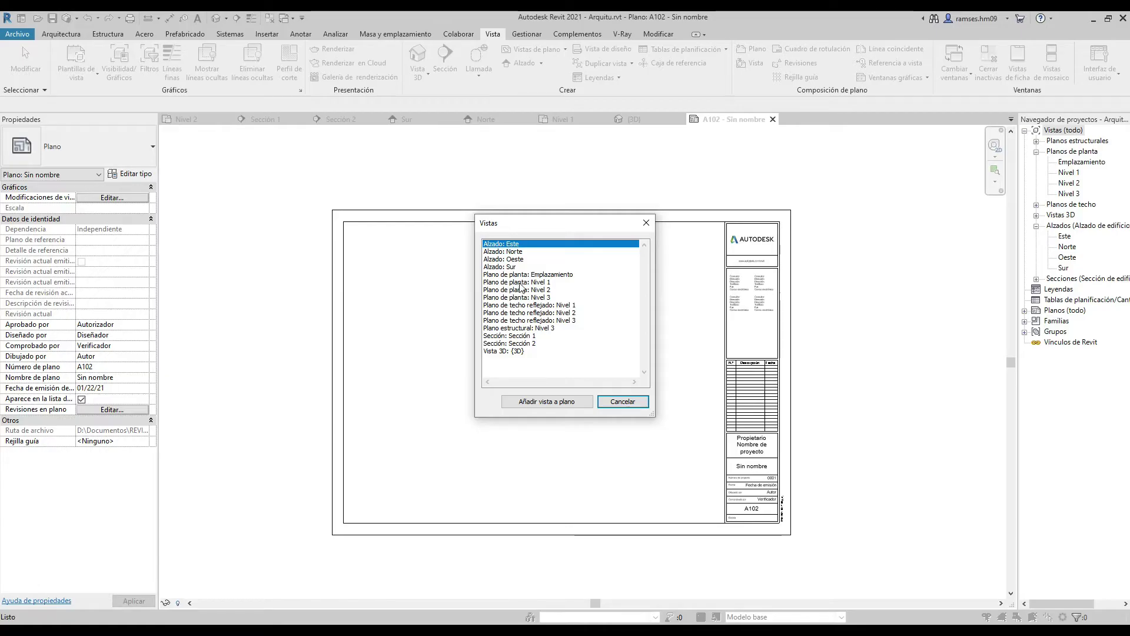
click(520, 283)
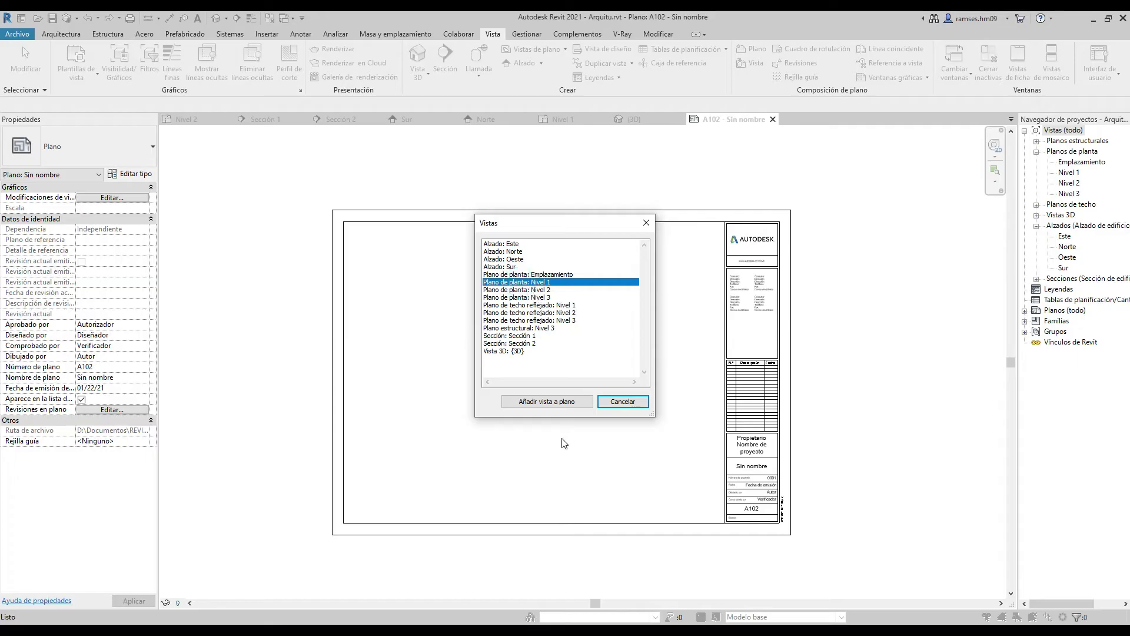
click(547, 401)
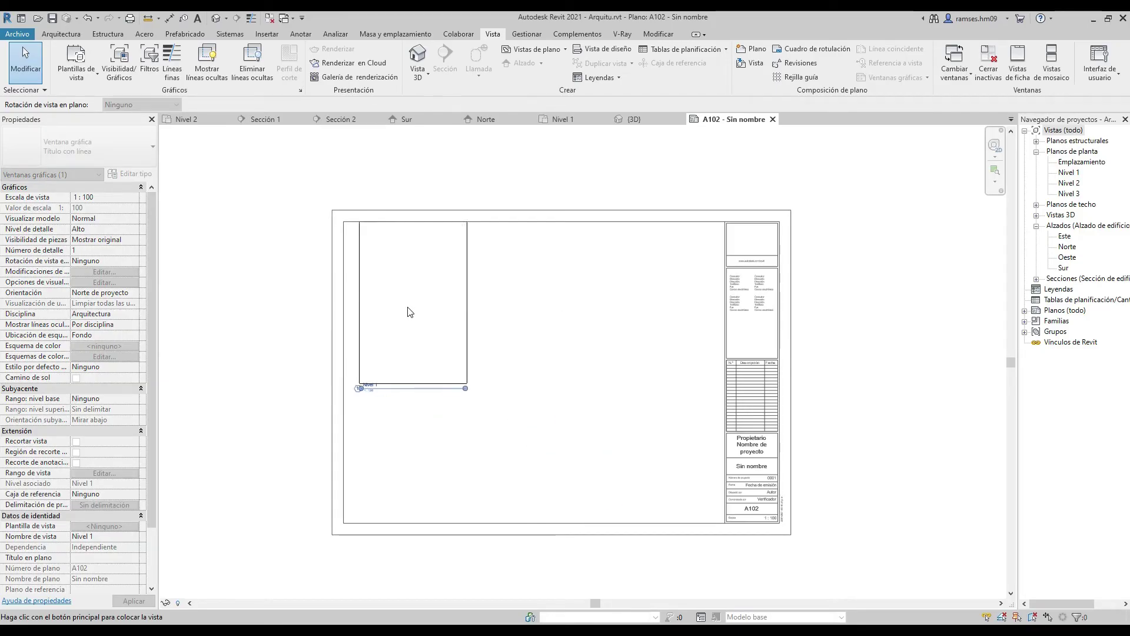
click(407, 312)
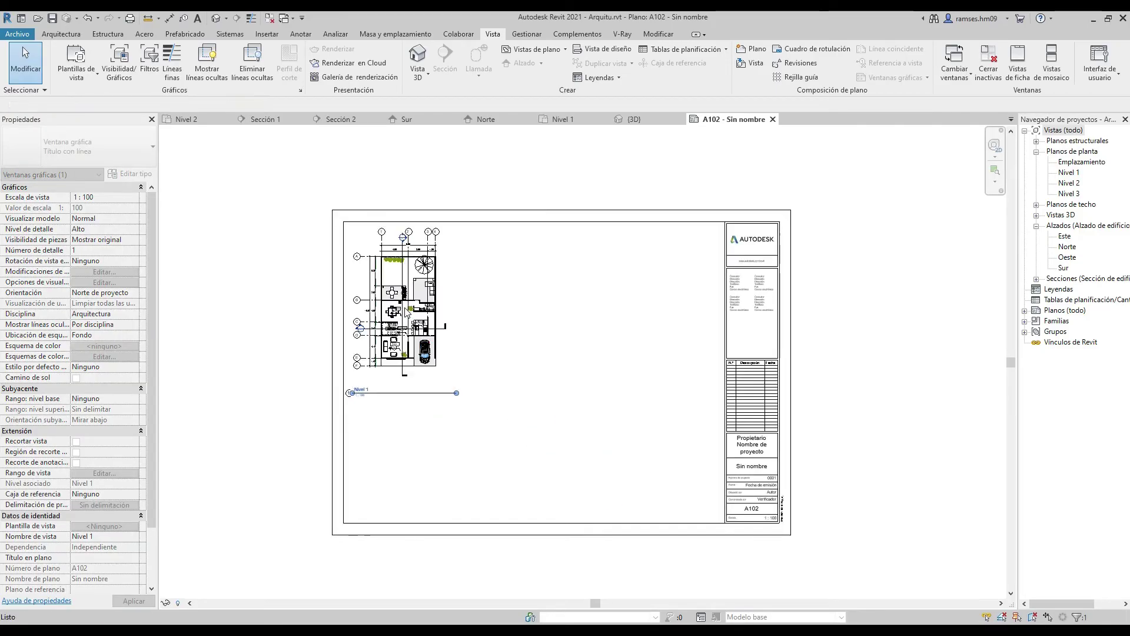
Place the Nivel 2 floor plan view on the sheet beside Nivel 1, aligned horizontally with it.
scroll(406, 311, up, 5)
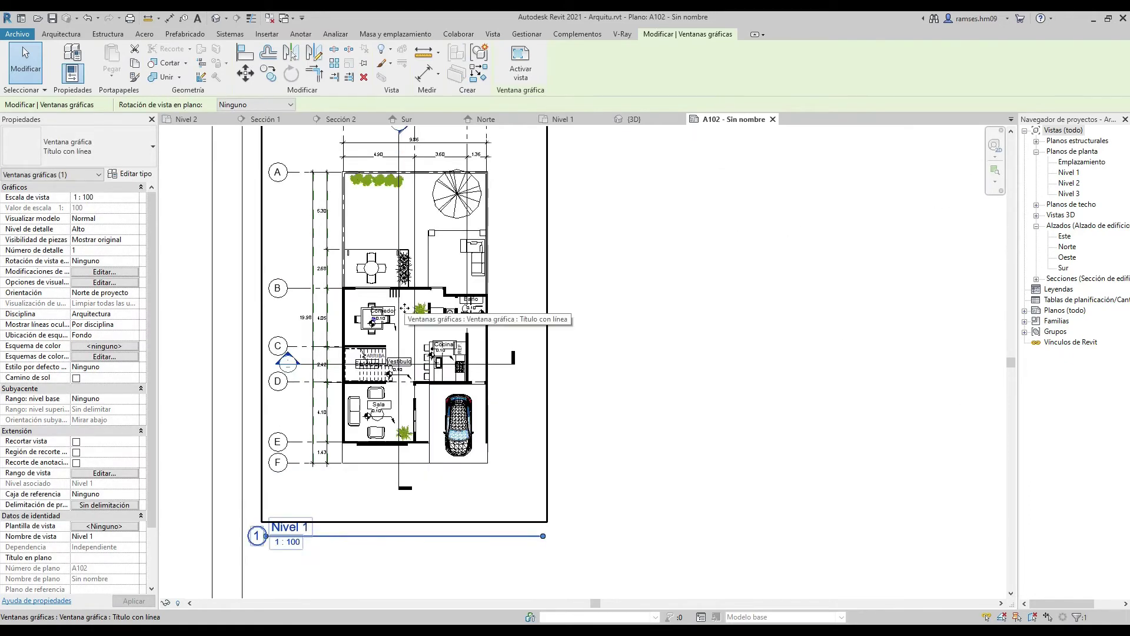
middle_drag(497, 396, 568, 338)
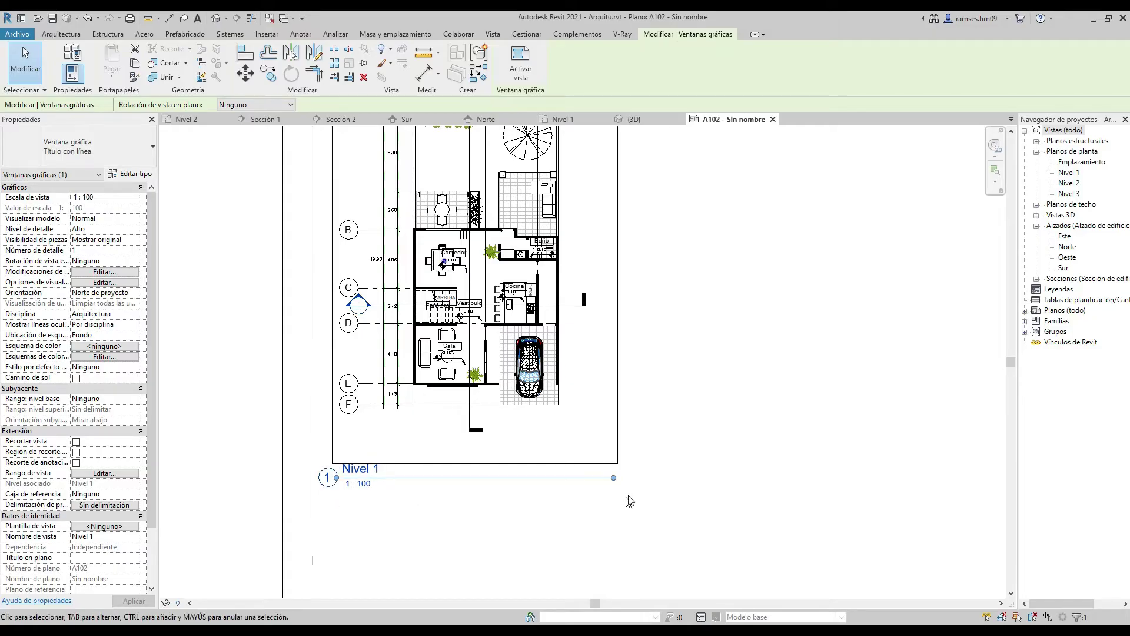
scroll(682, 454, down, 3)
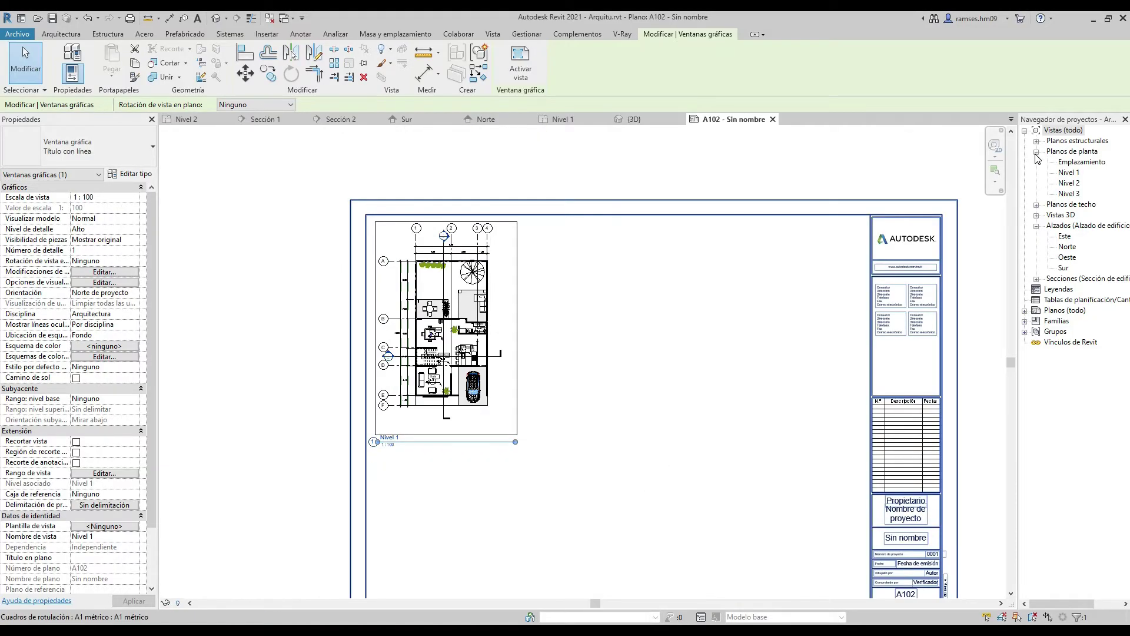
click(1069, 183)
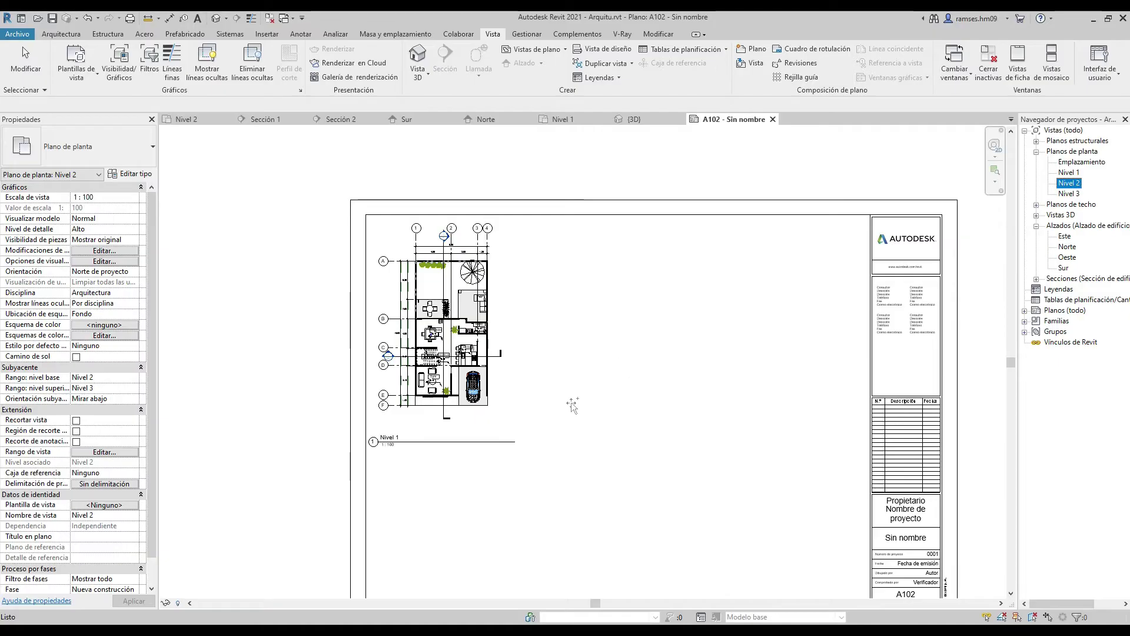
drag(1070, 183, 569, 403)
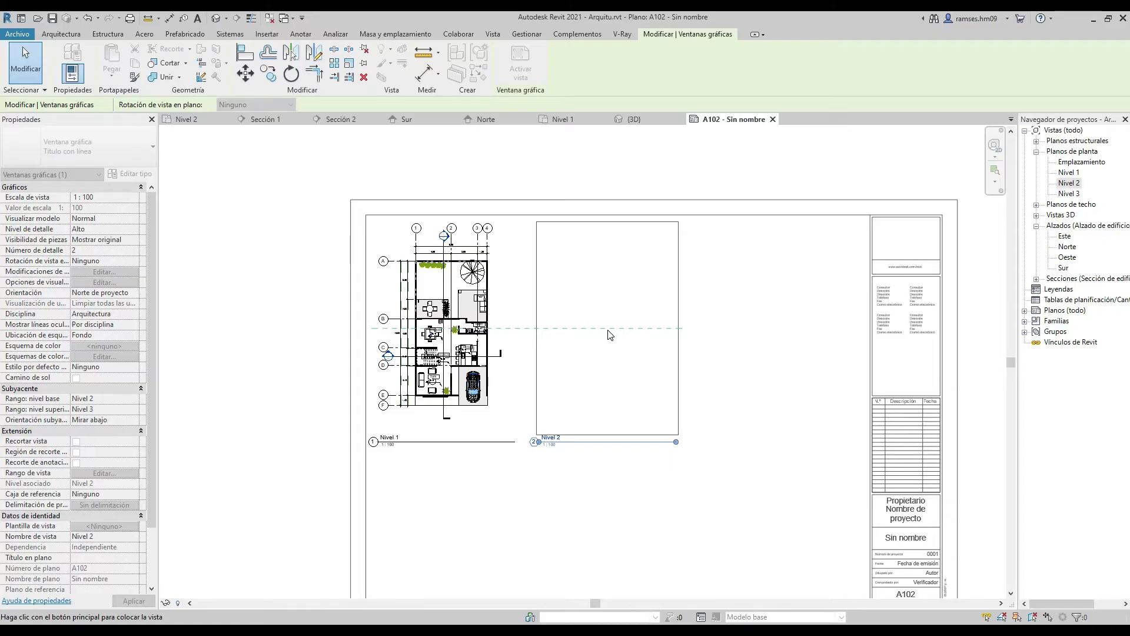
click(602, 334)
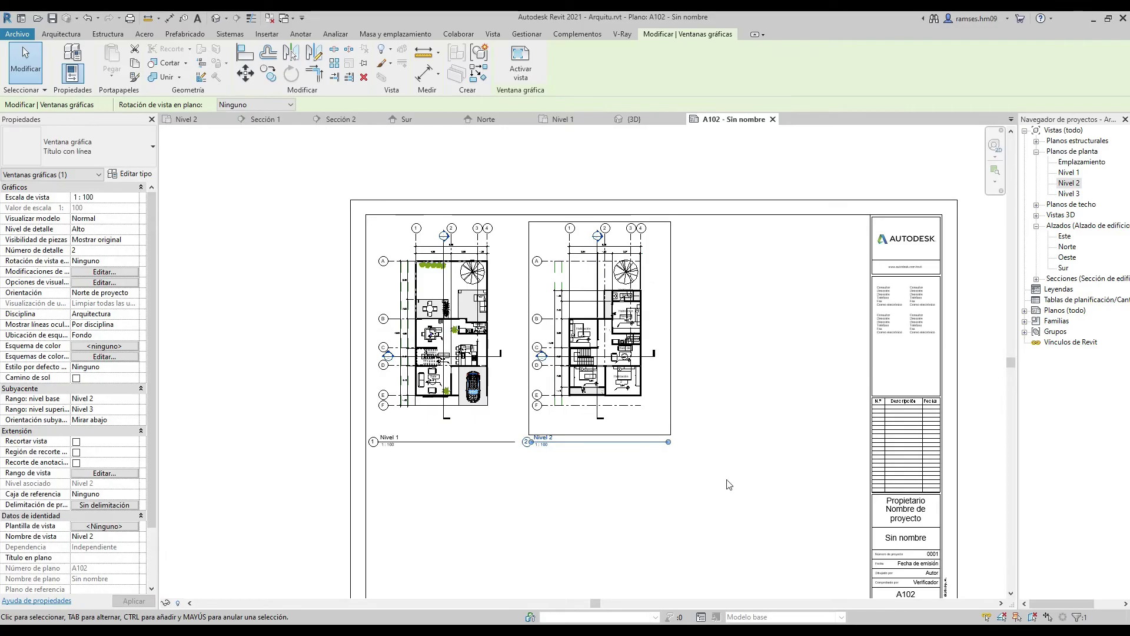
scroll(725, 482, down, 2)
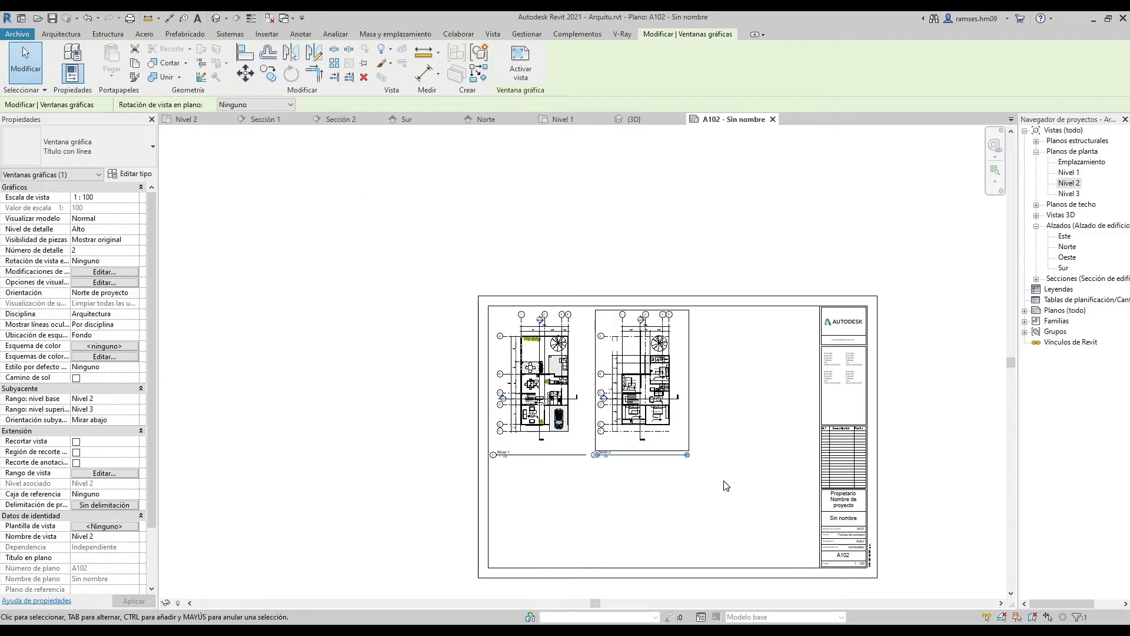
scroll(765, 406, up, 2)
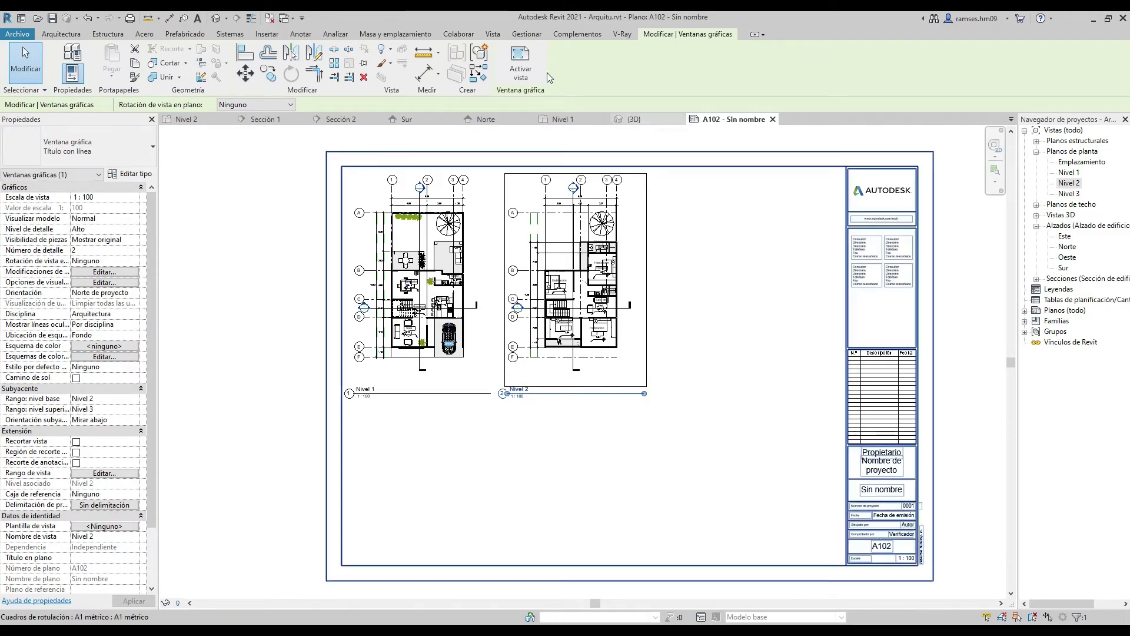
Add the Sección 1 view to sheet A102, placing it in the sheet's upper area beside the Nivel 2 plan.
click(493, 34)
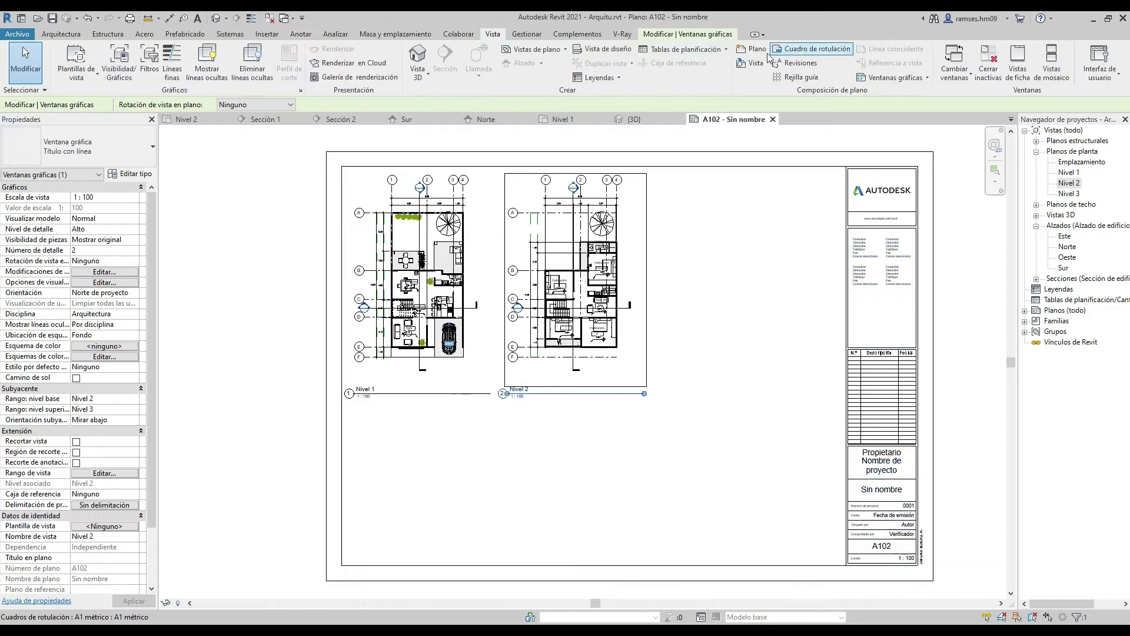
click(751, 63)
double_click(510, 320)
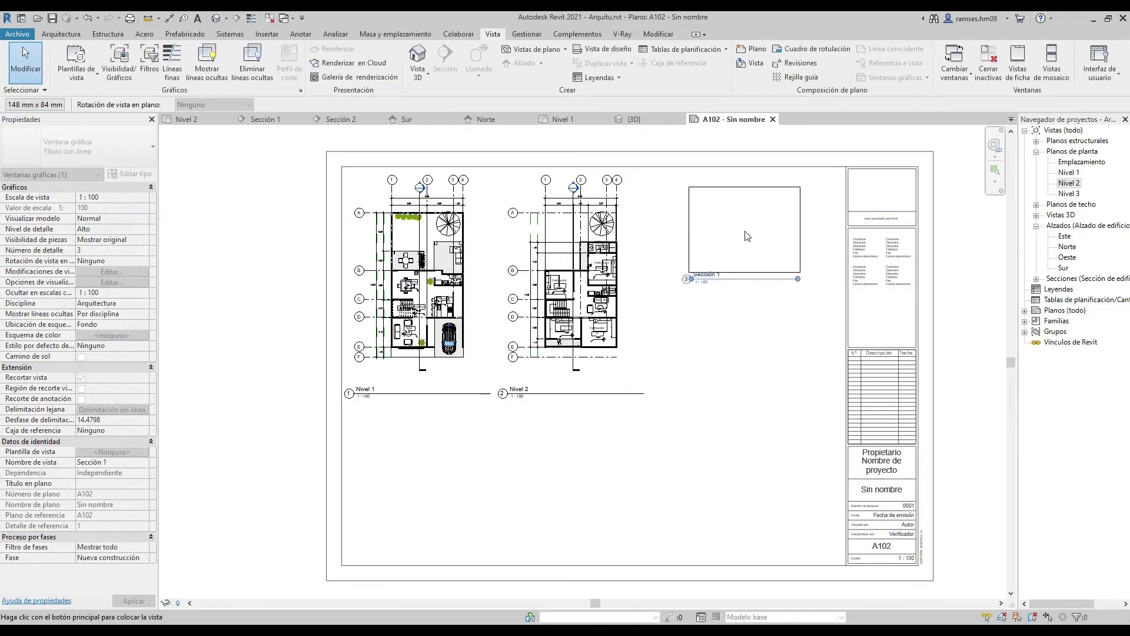
click(744, 233)
scroll(830, 238, up, 2)
scroll(648, 376, down, 2)
click(647, 376)
Add the Sección 2 view to the sheet directly below Sección 1, lining up its title with the floor plan titles.
click(752, 63)
click(528, 320)
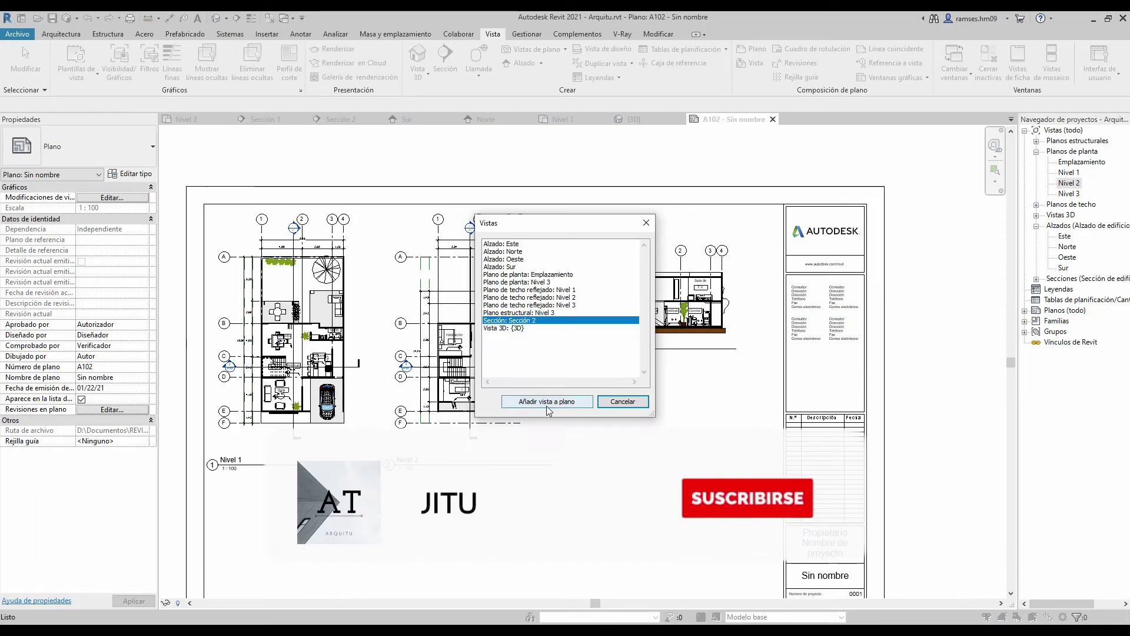
click(542, 401)
click(676, 415)
middle_drag(675, 415, 744, 279)
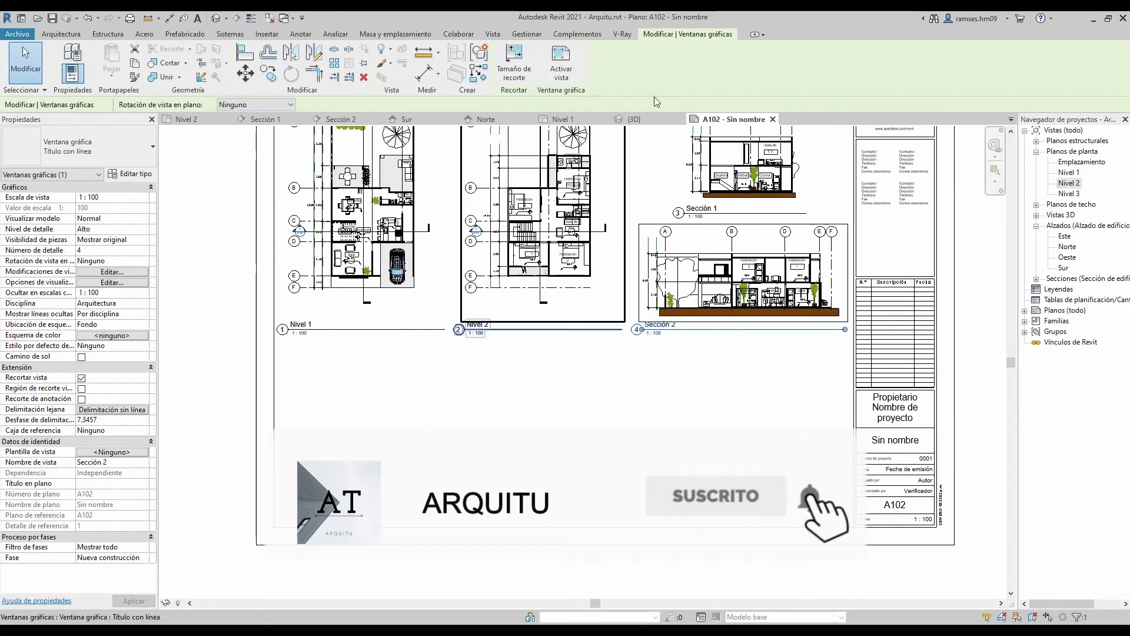
Add the Sur elevation view to the sheet, placing it below the Nivel 1 floor plan.
click(752, 63)
double_click(510, 267)
click(404, 427)
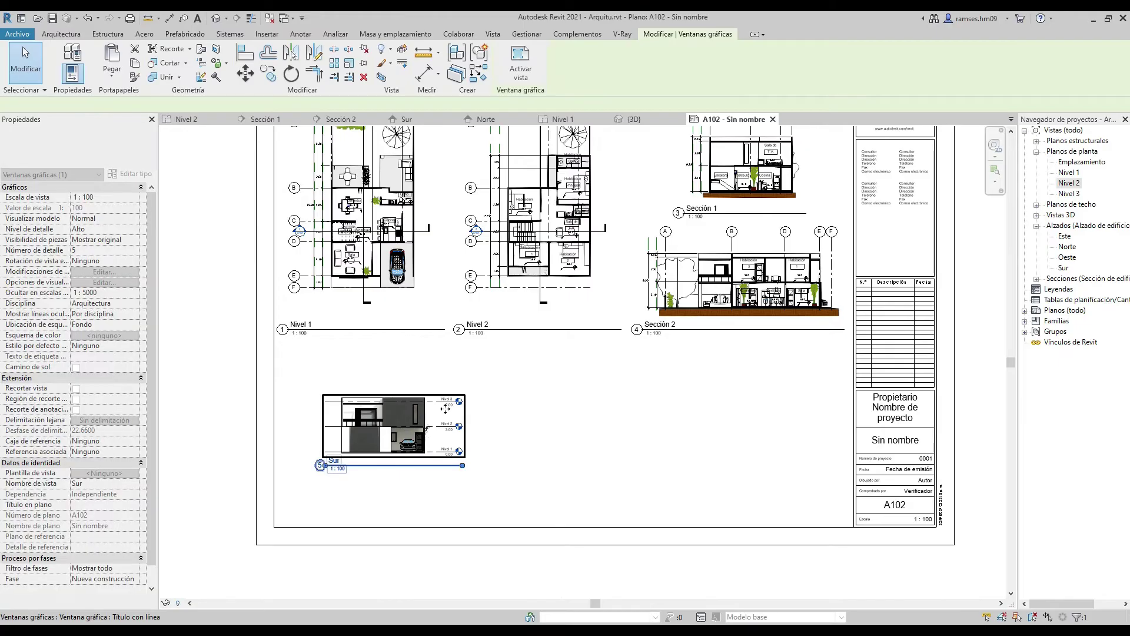
click(523, 176)
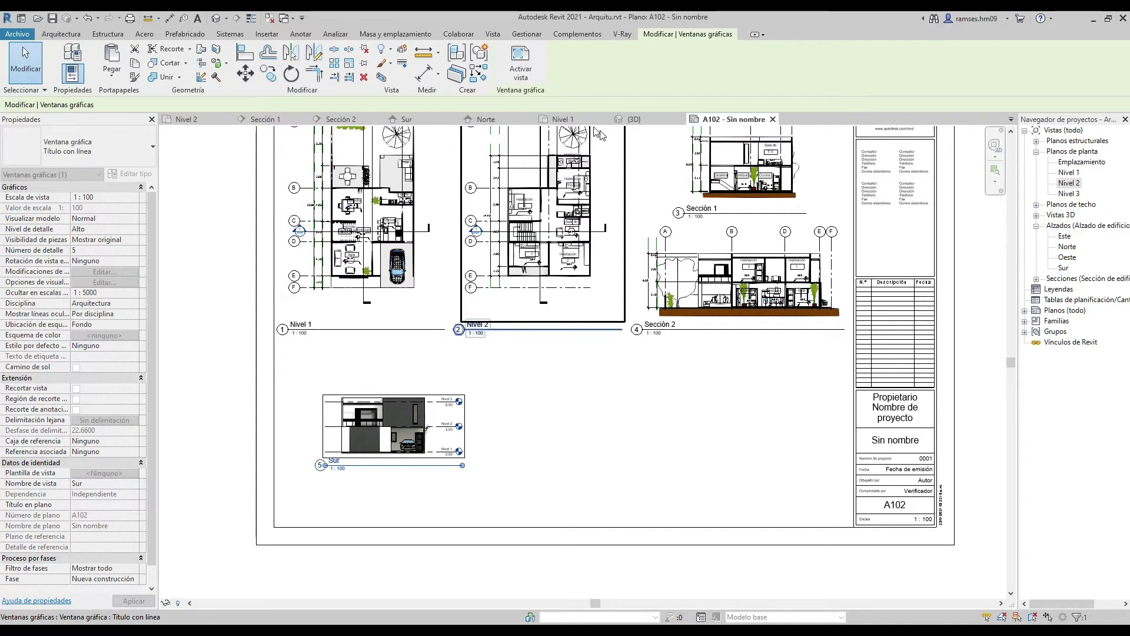
Set the view scale of both the Sur and Norte elevations to 1:50.
click(404, 120)
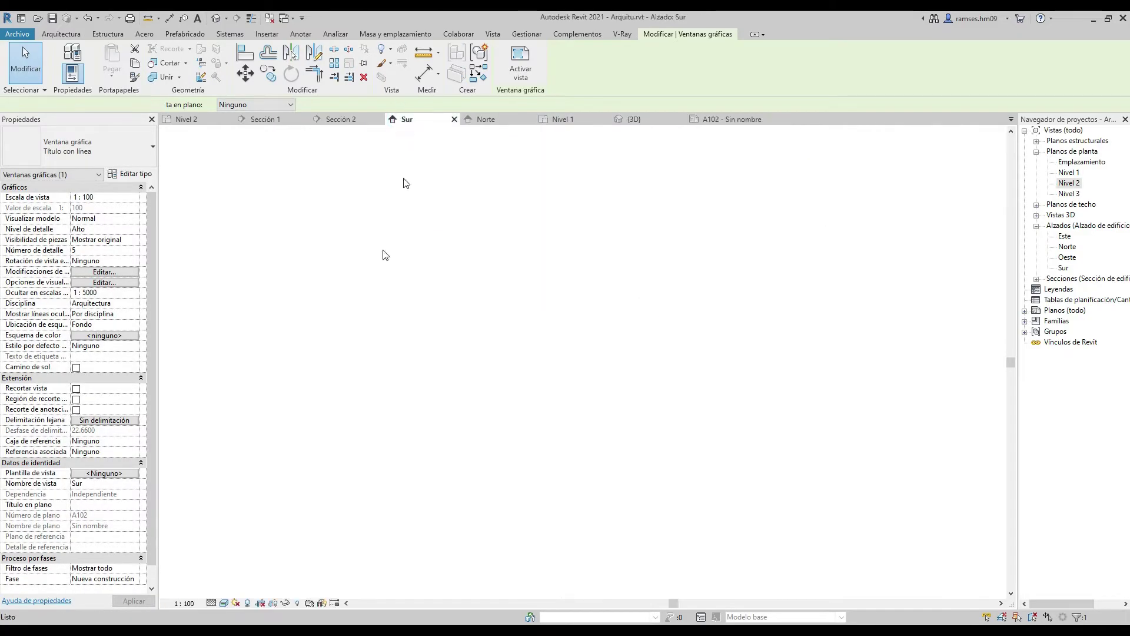
click(180, 602)
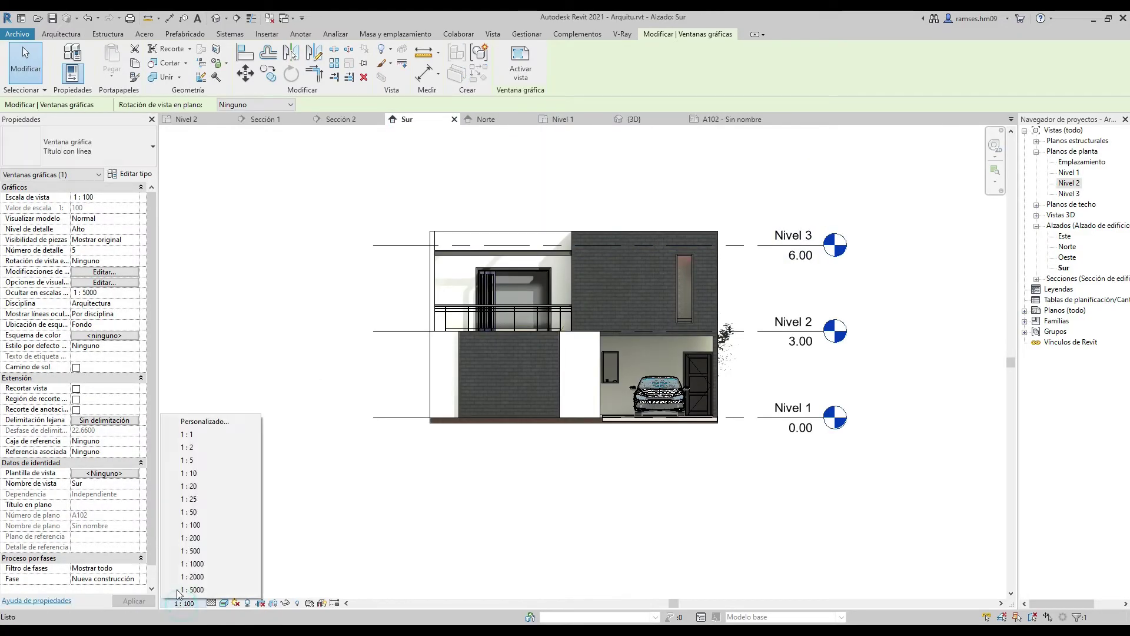
click(203, 512)
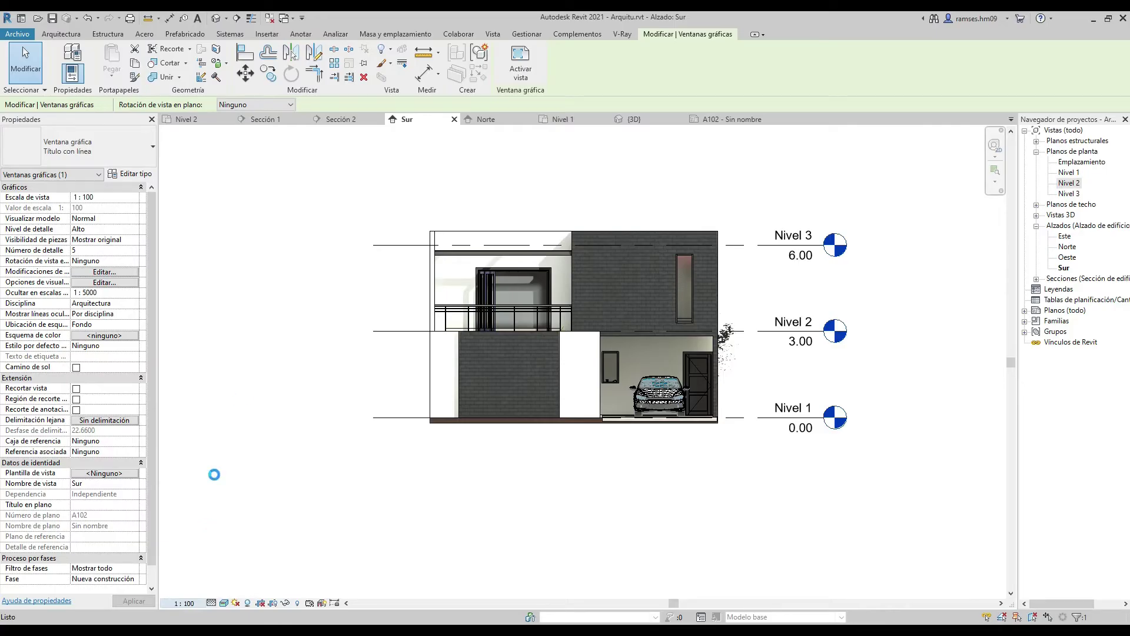
click(484, 121)
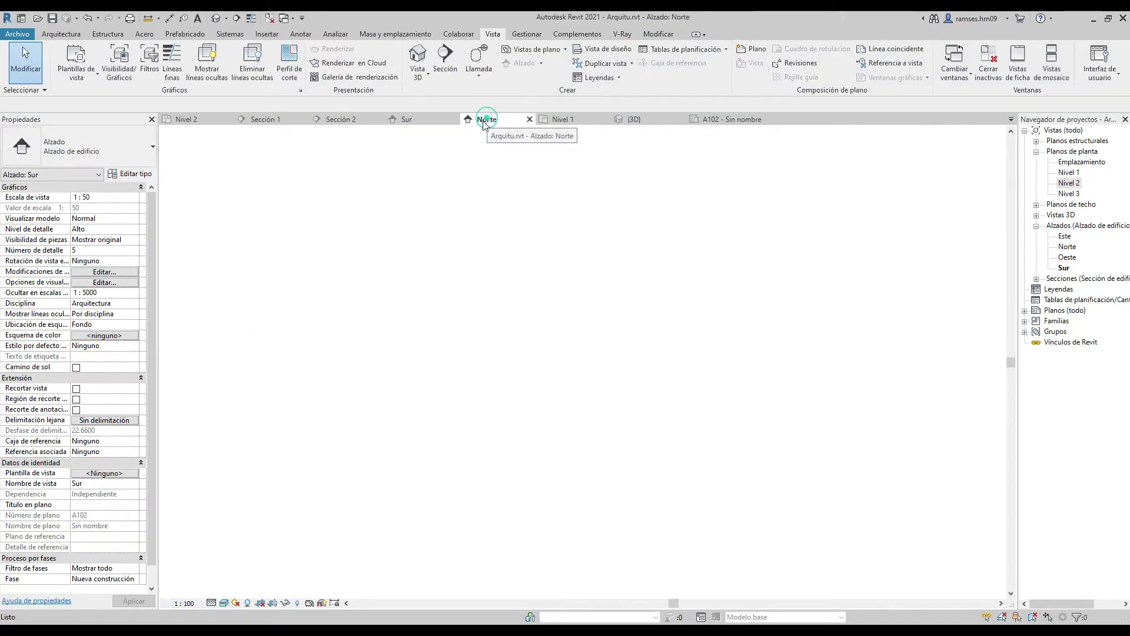
click(185, 603)
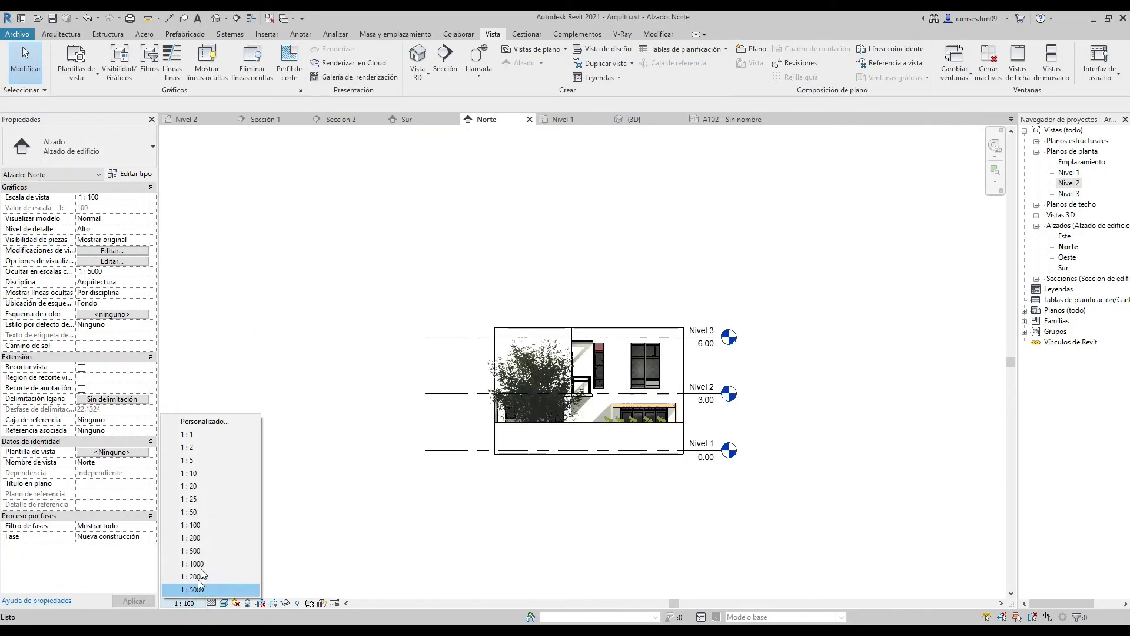
click(199, 515)
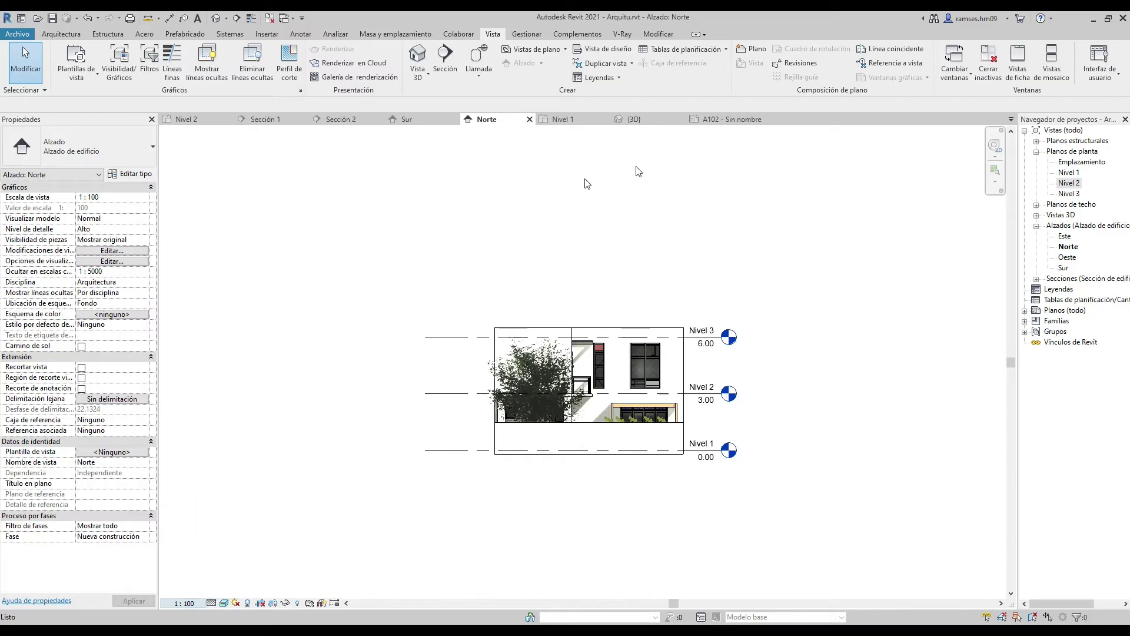
Return to sheet A102 and move the enlarged Sur elevation into the free lower-left area of the sheet.
click(715, 119)
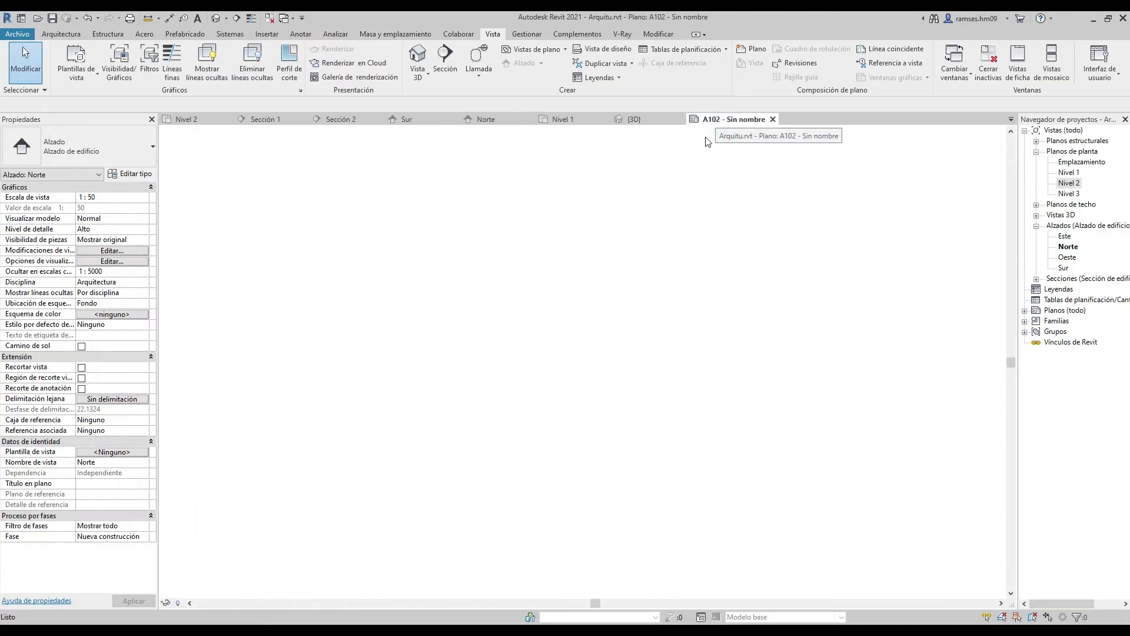
drag(474, 410, 453, 455)
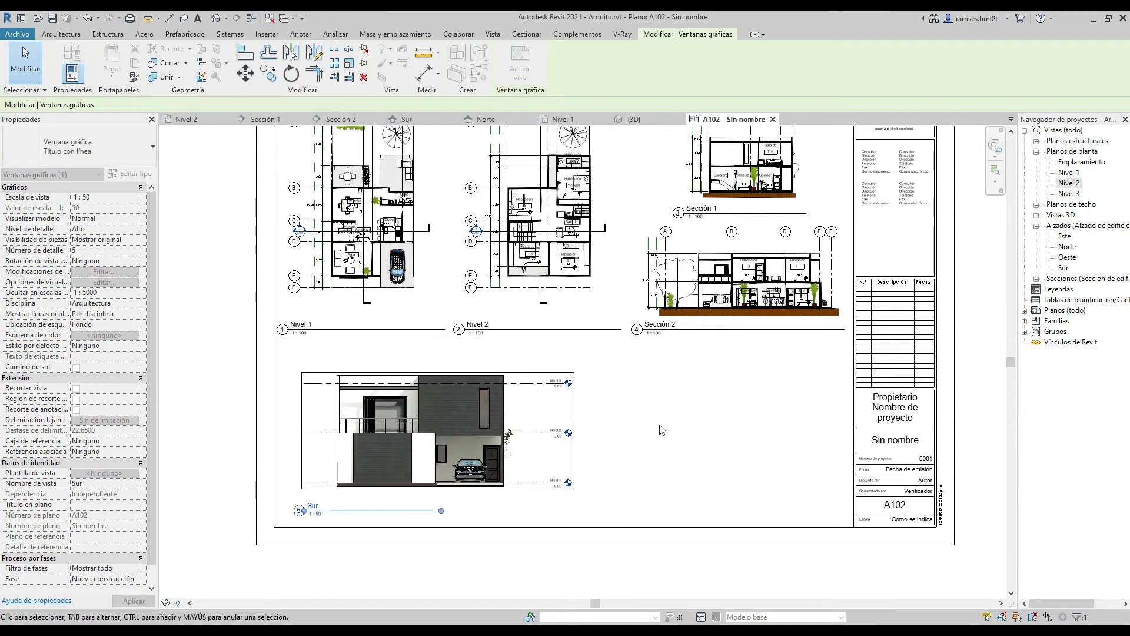
click(659, 426)
Add the Norte elevation view to the sheet beside Sur and align the two elevations' level lines.
click(756, 64)
click(505, 252)
click(547, 402)
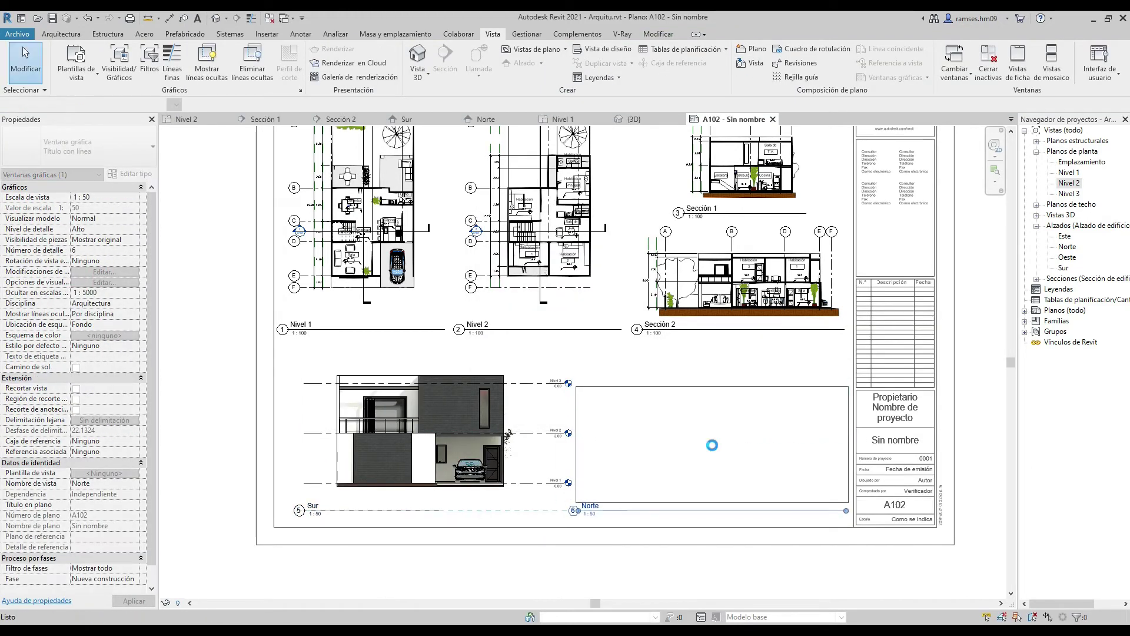
click(714, 454)
drag(791, 470, 791, 455)
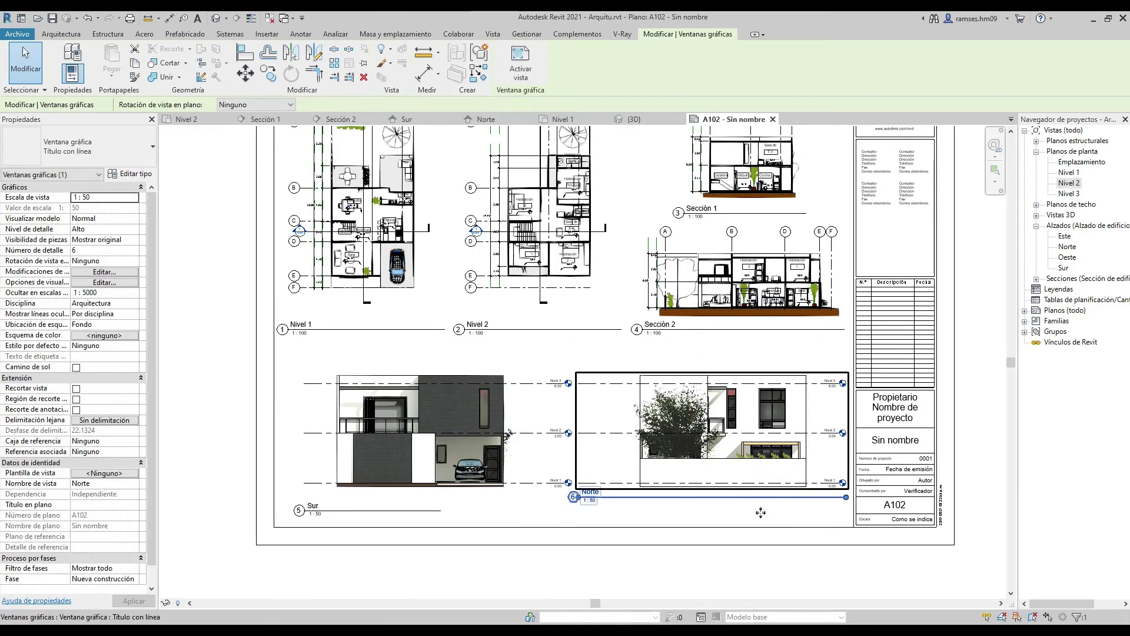
click(978, 488)
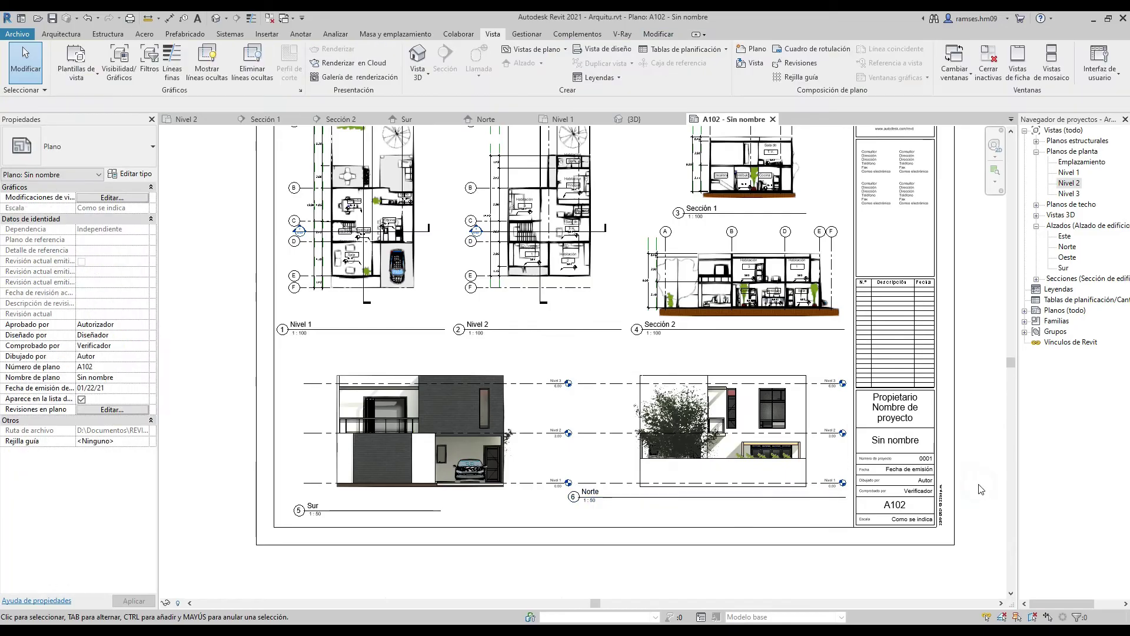
Start printing the sheet and choose Nitro PDF Creator as the printer.
scroll(969, 412, down, 1)
middle_drag(968, 412, 915, 458)
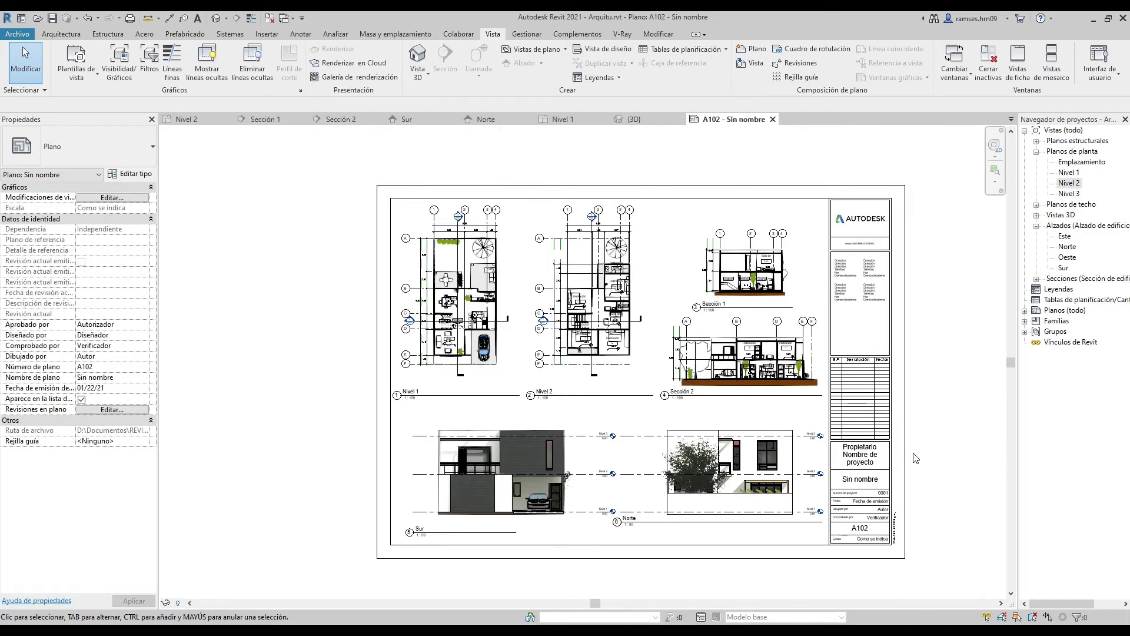
click(26, 36)
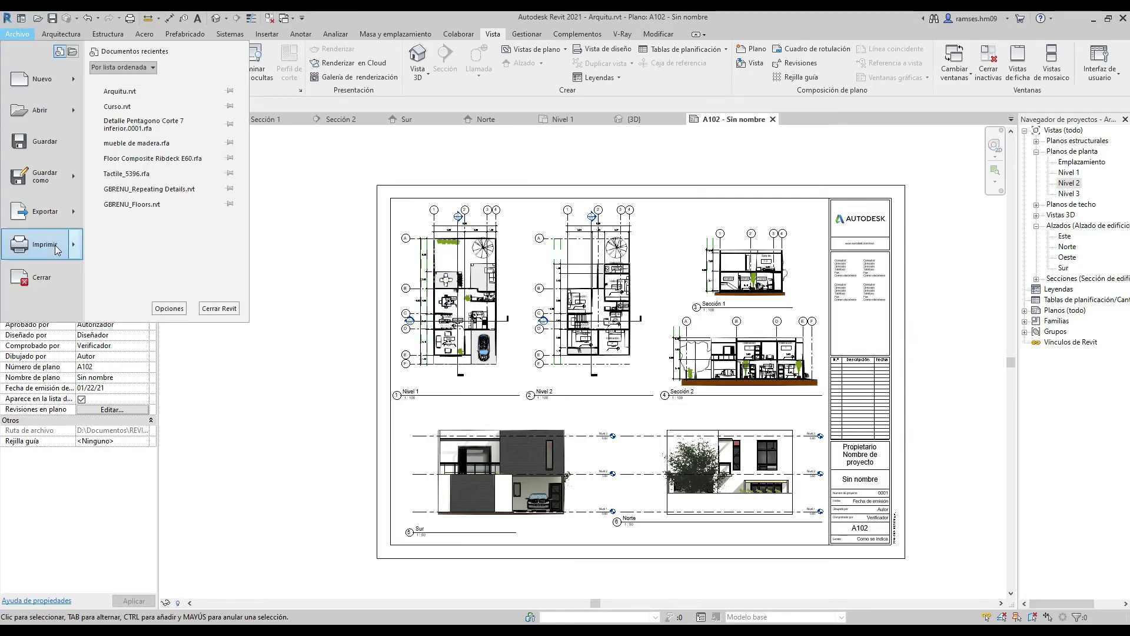
mouse_move(70, 250)
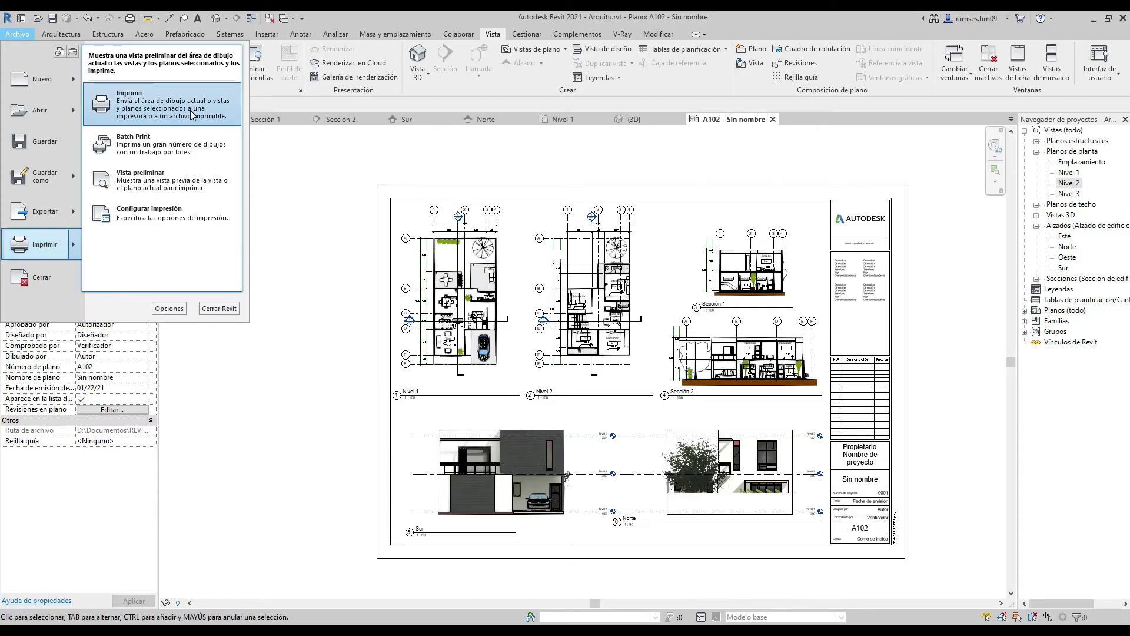
click(132, 103)
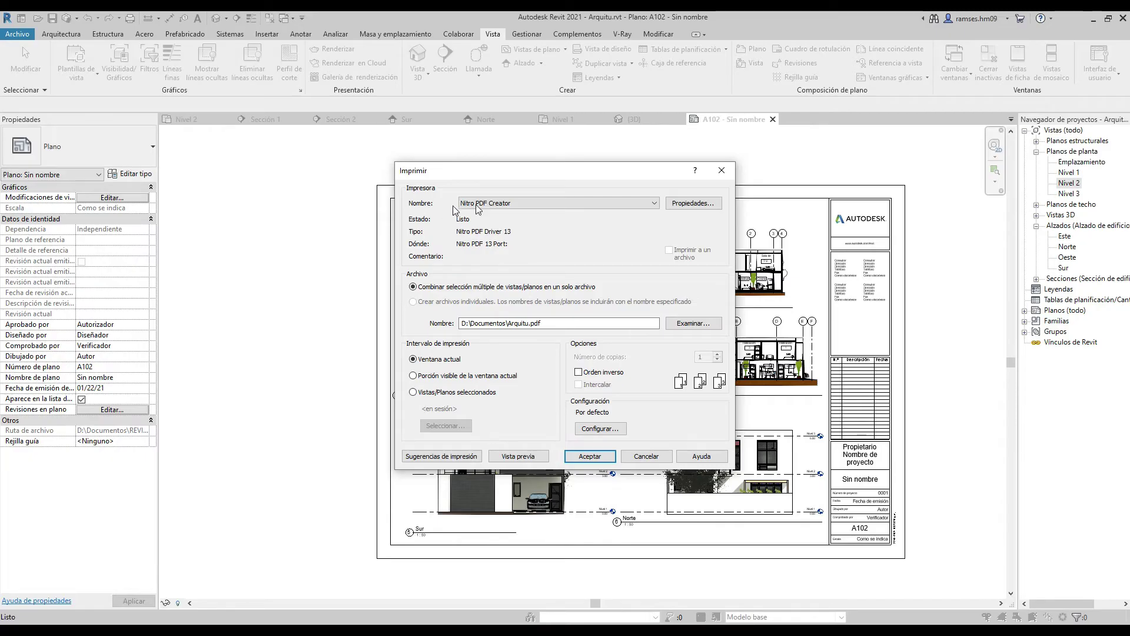
click(654, 203)
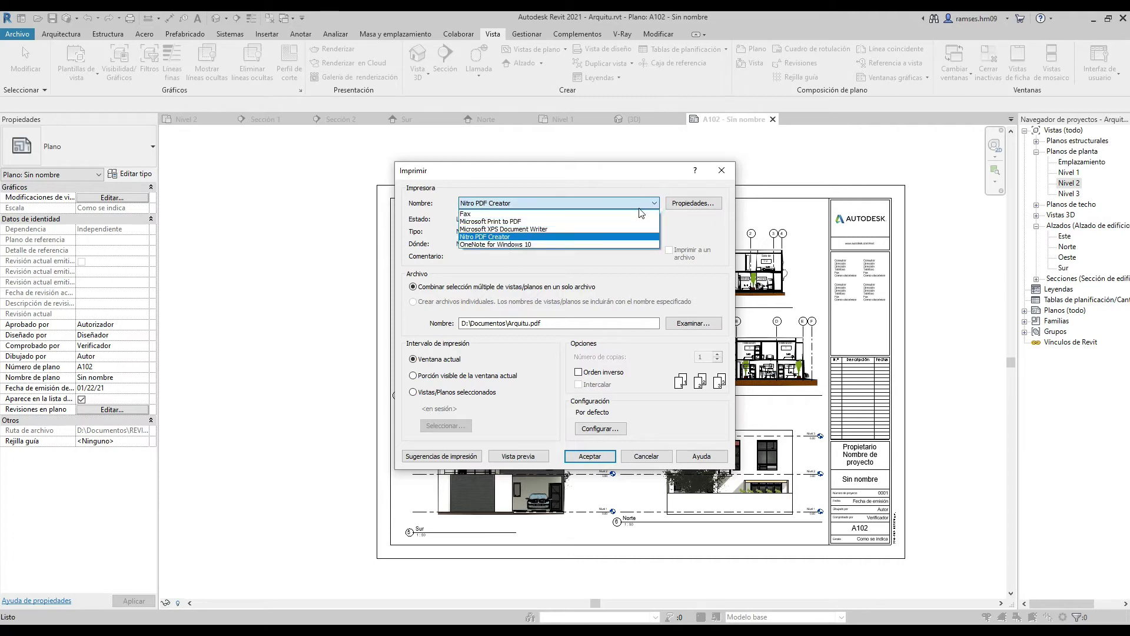
click(512, 237)
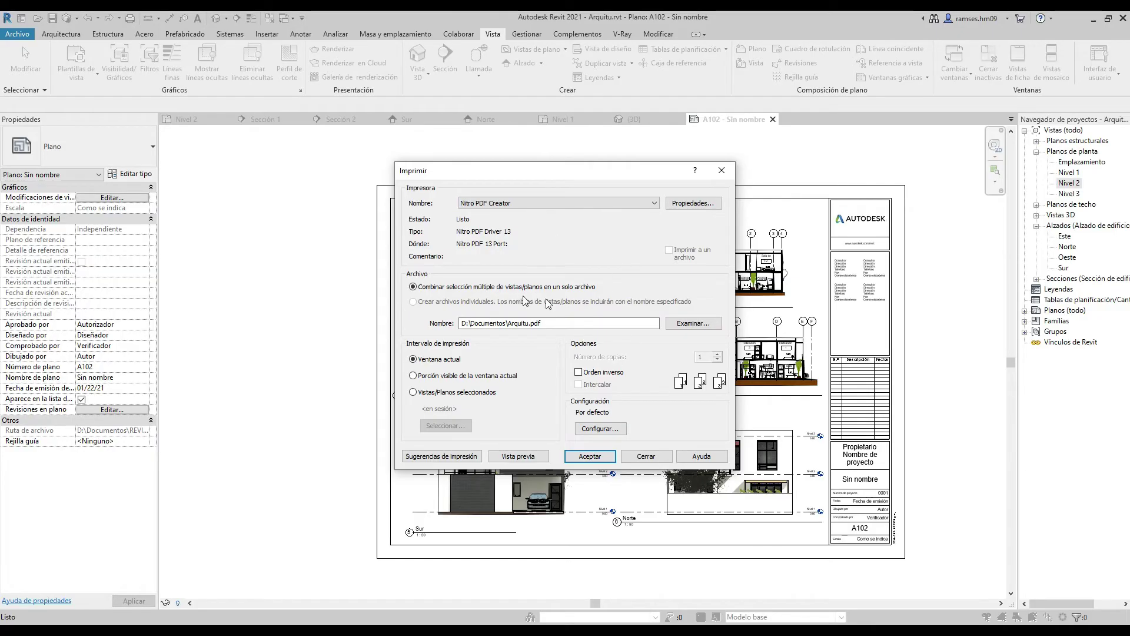
Set the PDF output location to the Escritorio folder with the file name Arquitu.
click(685, 324)
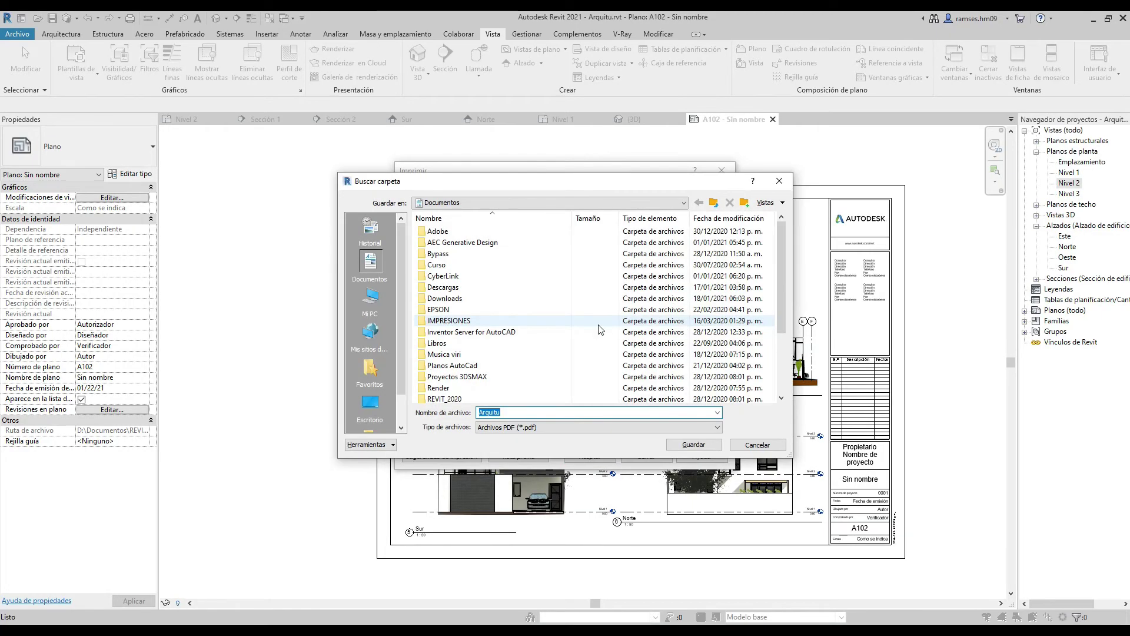
click(369, 405)
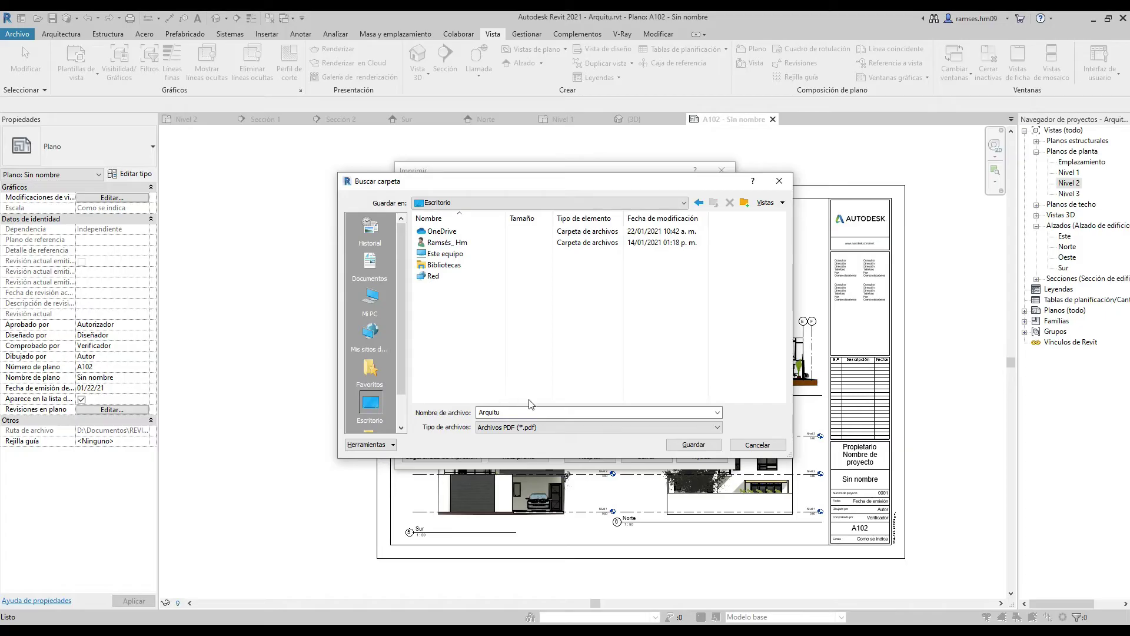
double_click(534, 411)
click(691, 443)
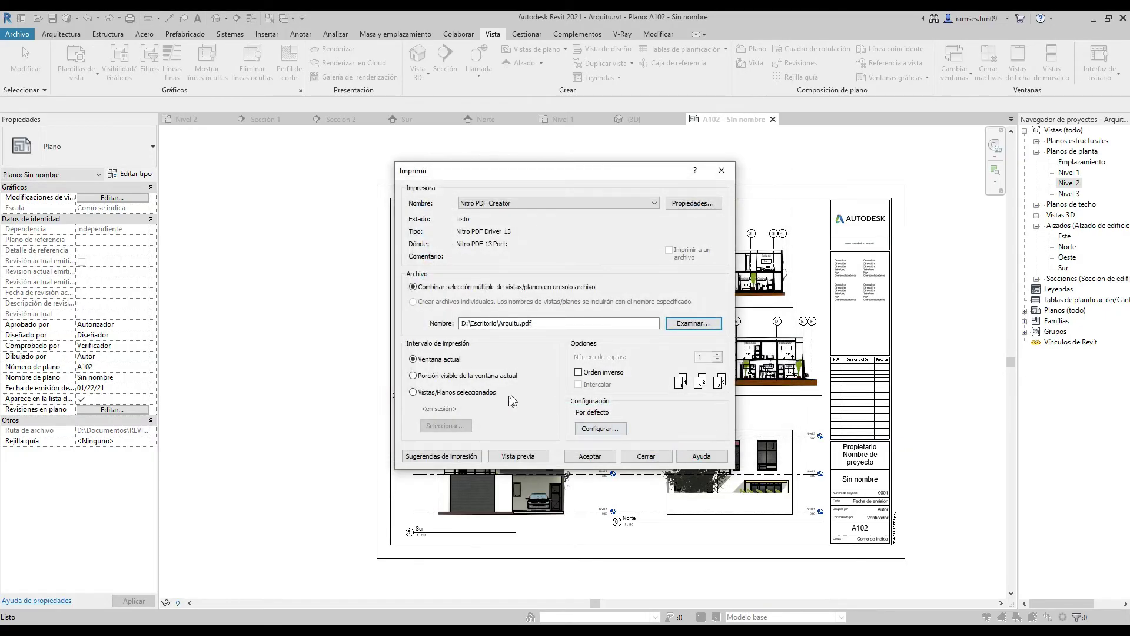
Limit the print range to selected views/sheets with only sheet A102 included, without saving the selection set for future sessions.
click(415, 396)
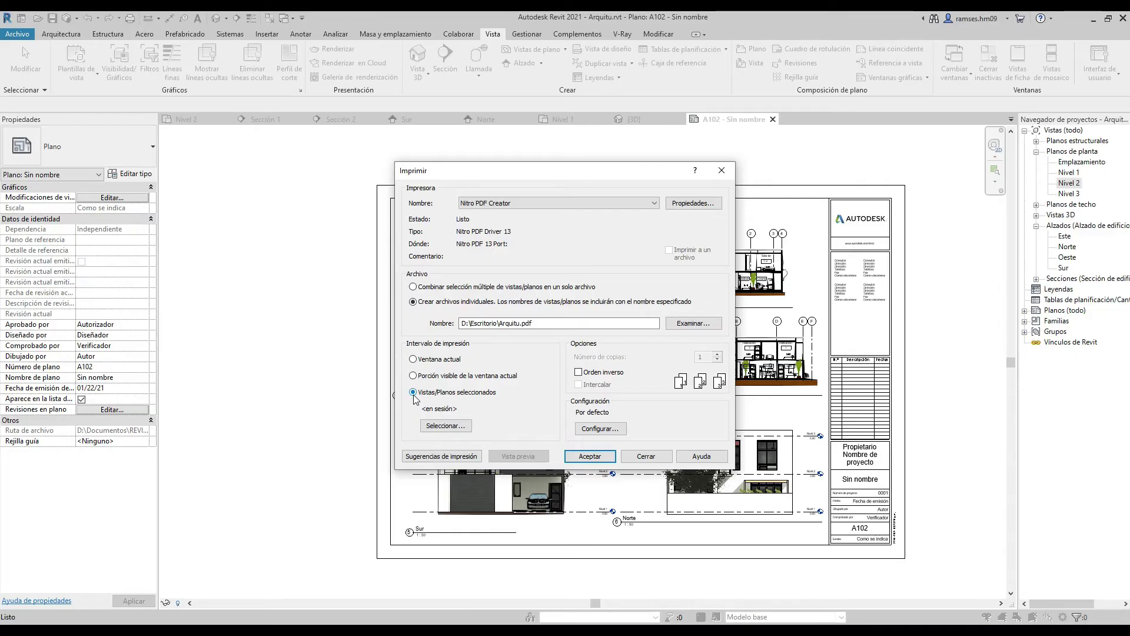
click(445, 425)
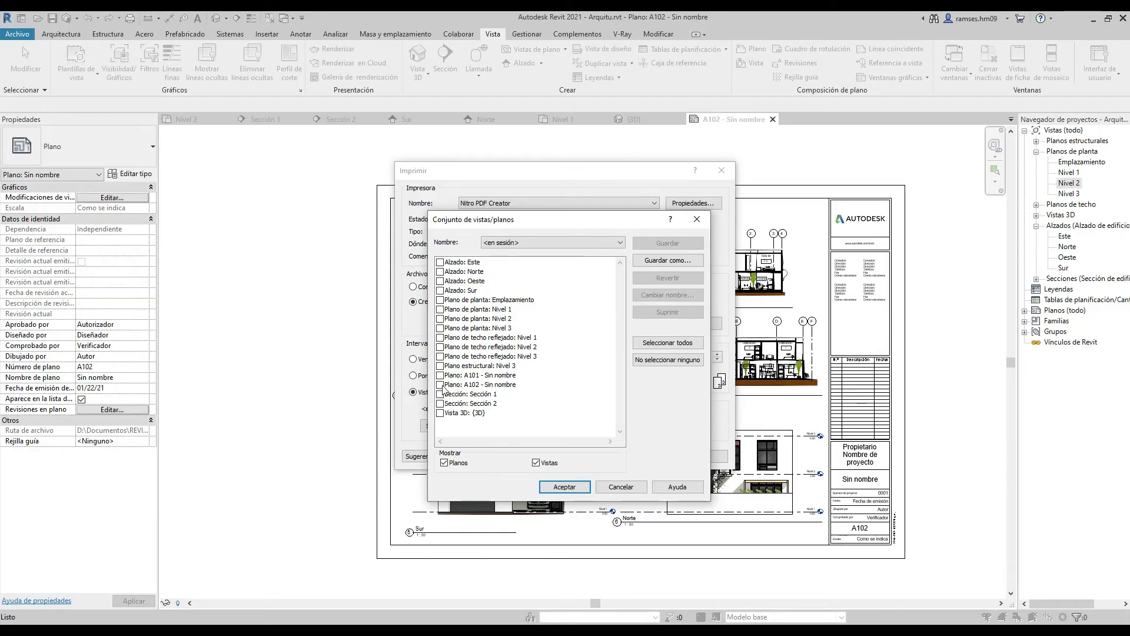
click(441, 385)
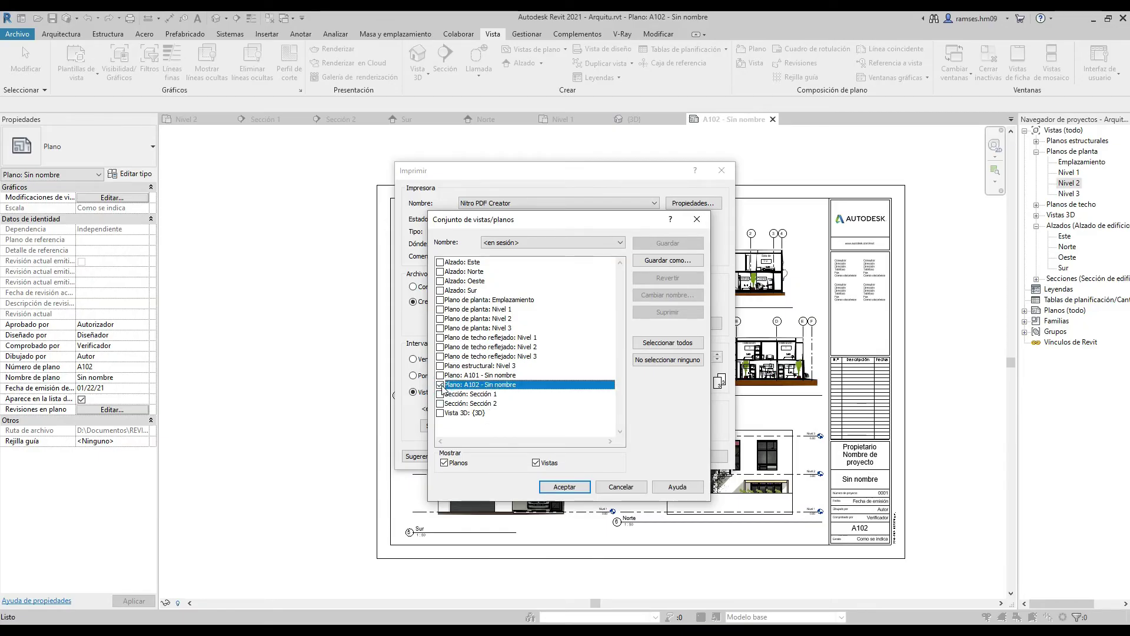
click(558, 488)
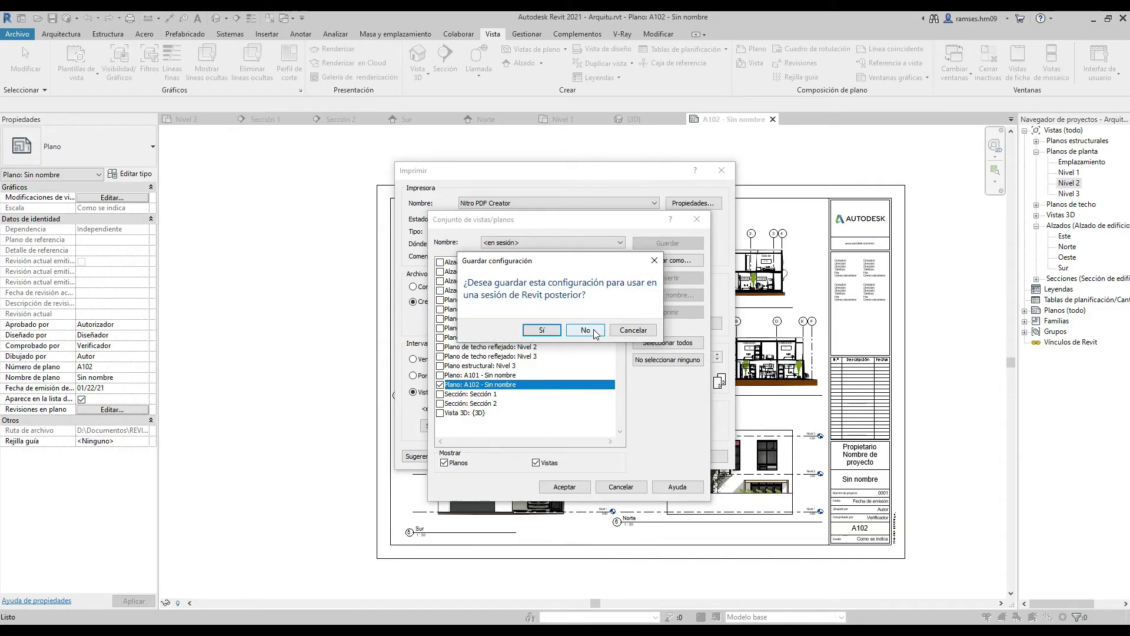
click(591, 331)
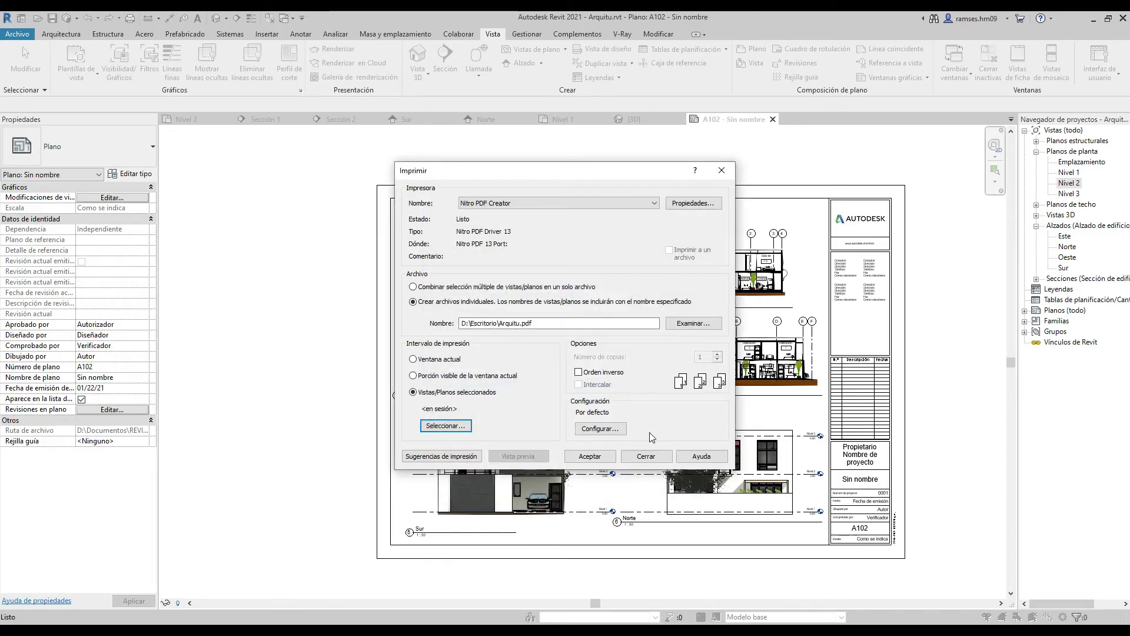
Set the paper size to A1 in the print setup.
click(601, 430)
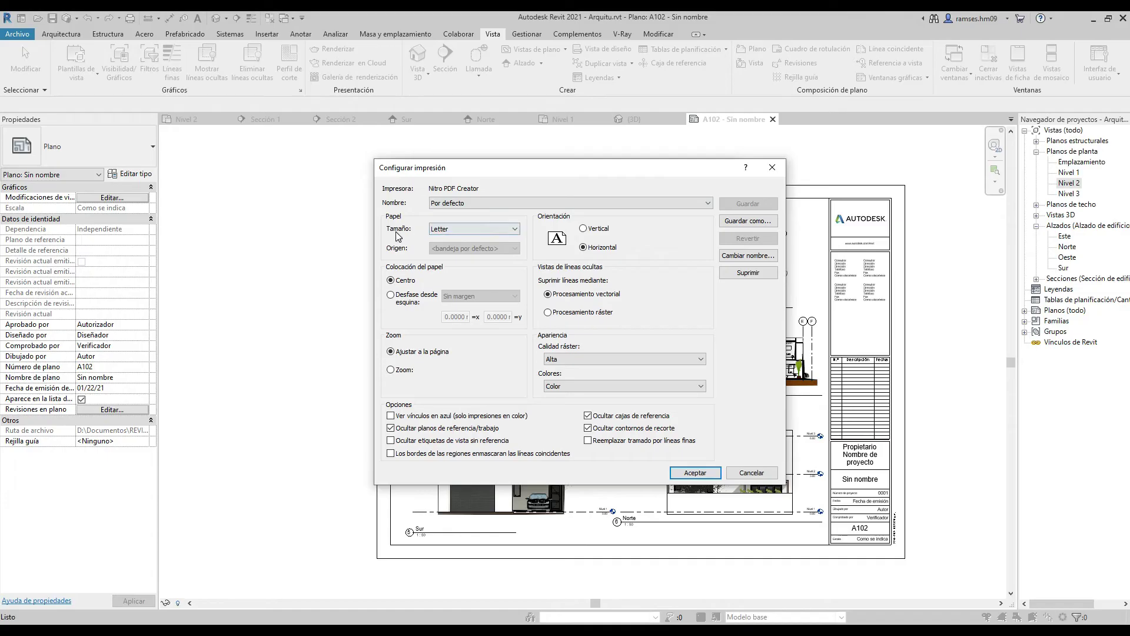
click(439, 231)
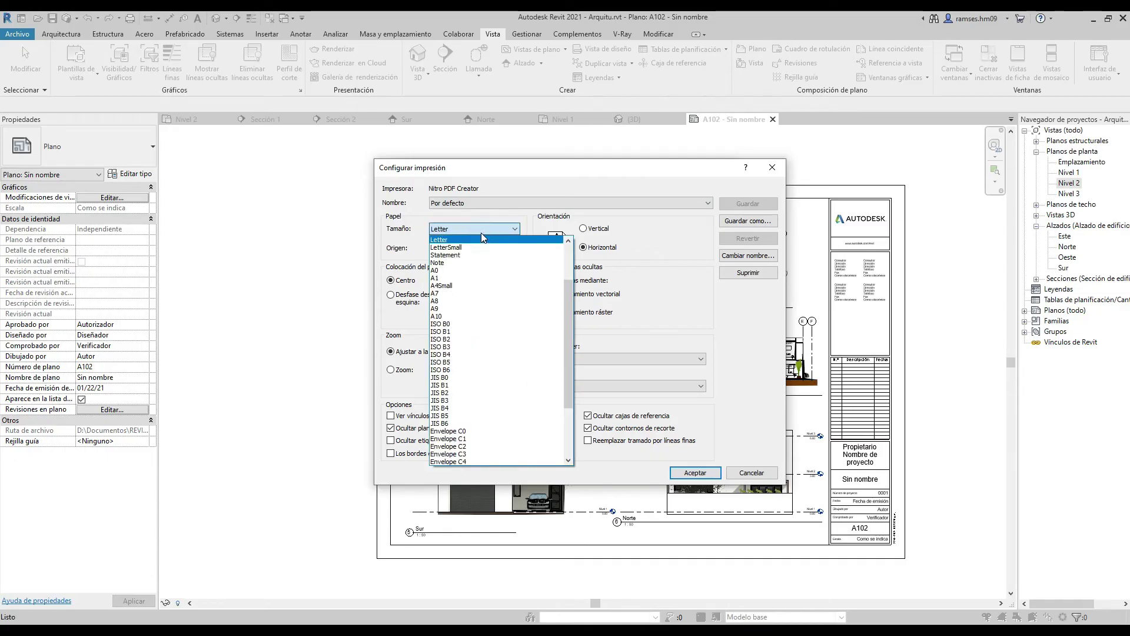
mouse_move(569, 321)
mouse_down()
mouse_move(570, 385)
mouse_move(568, 312)
mouse_up()
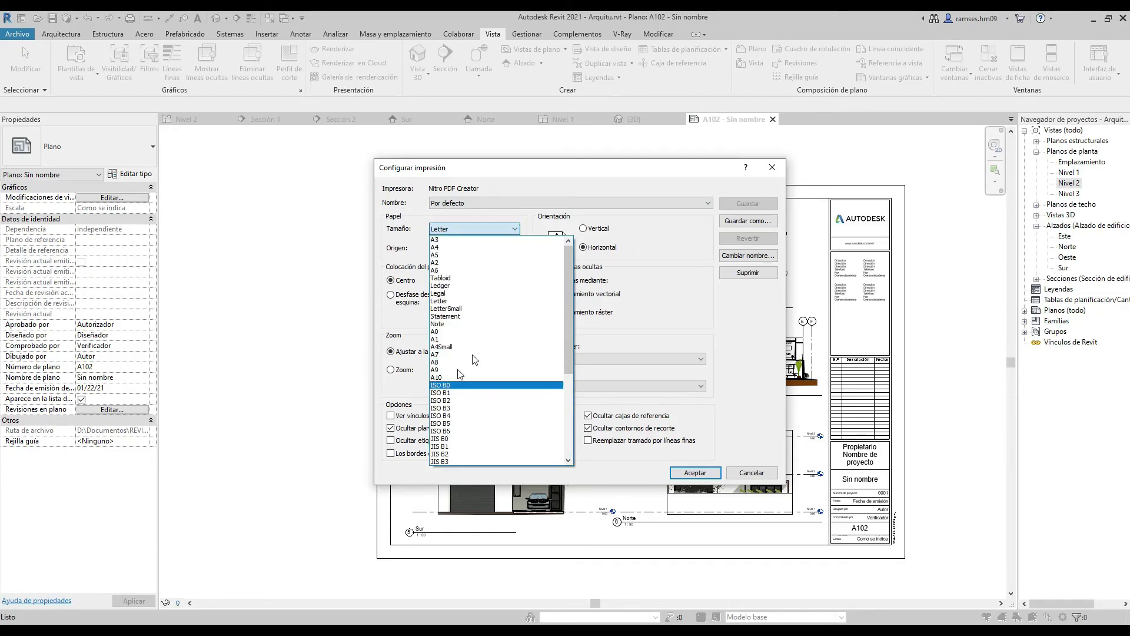
click(435, 339)
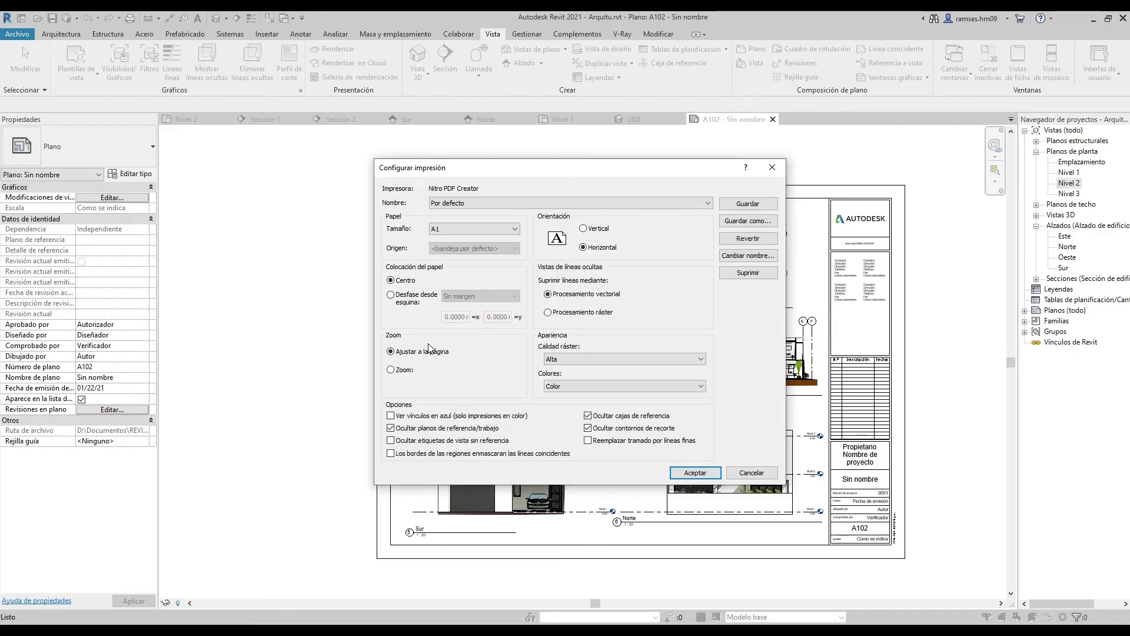
Configure the print at 100% zoom, offset from the corner with no margin, with high raster quality and full color output.
click(406, 370)
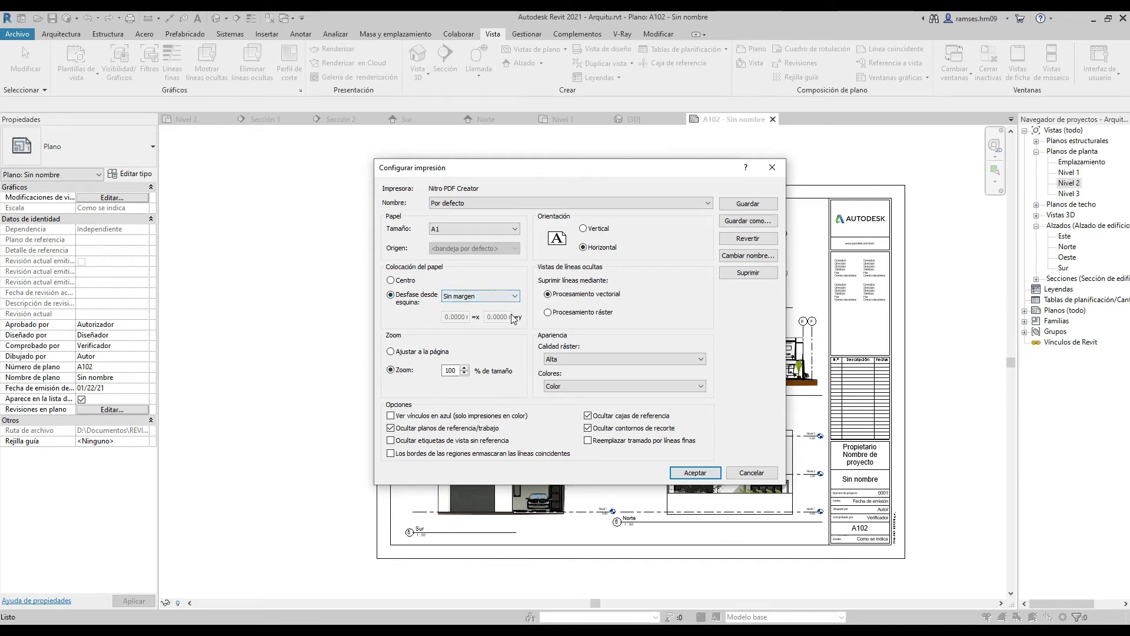
click(580, 386)
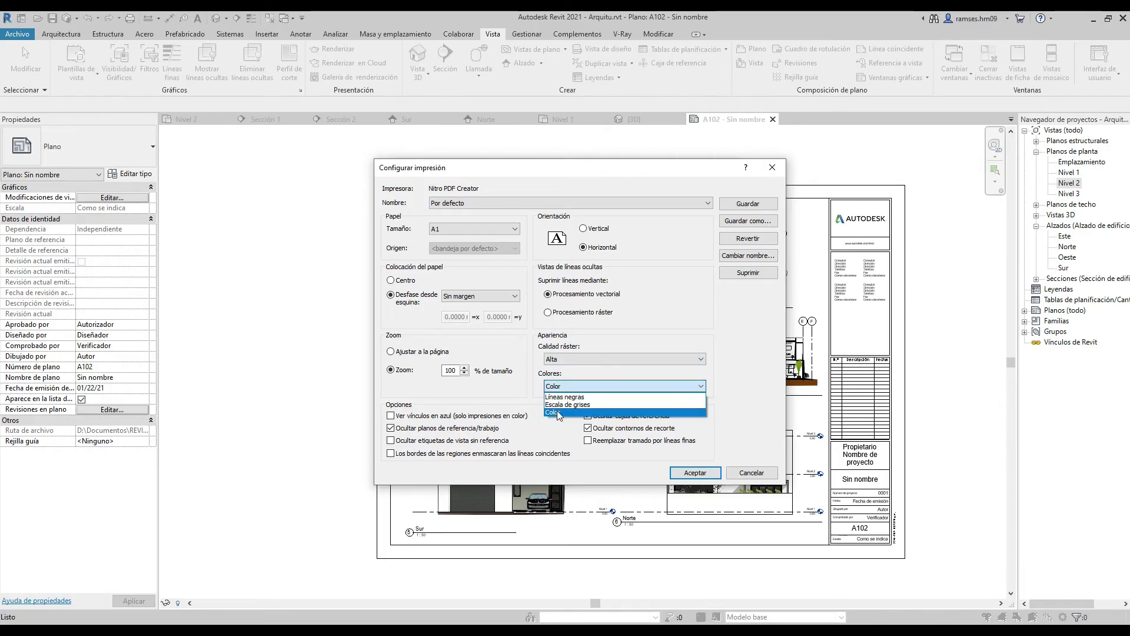
click(567, 405)
click(601, 388)
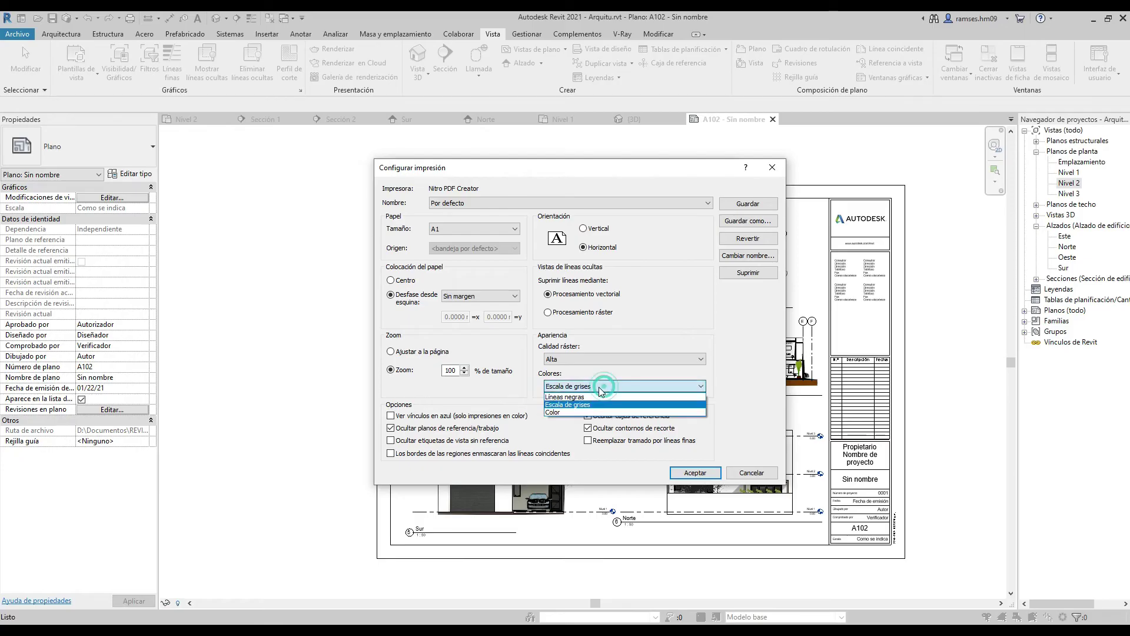
click(563, 414)
click(589, 361)
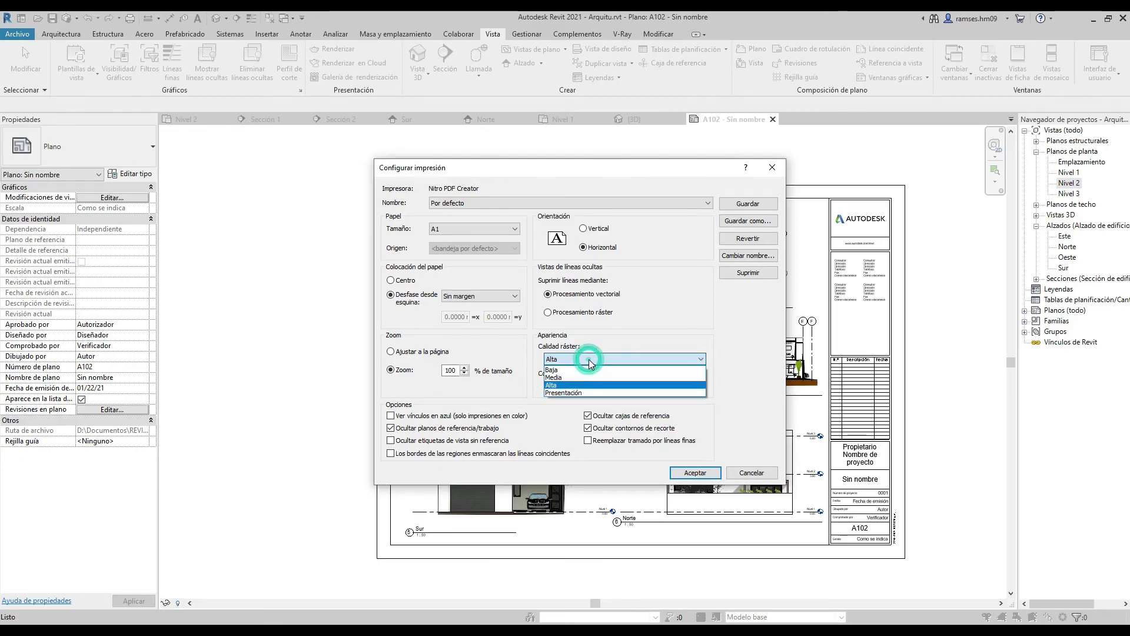
click(563, 385)
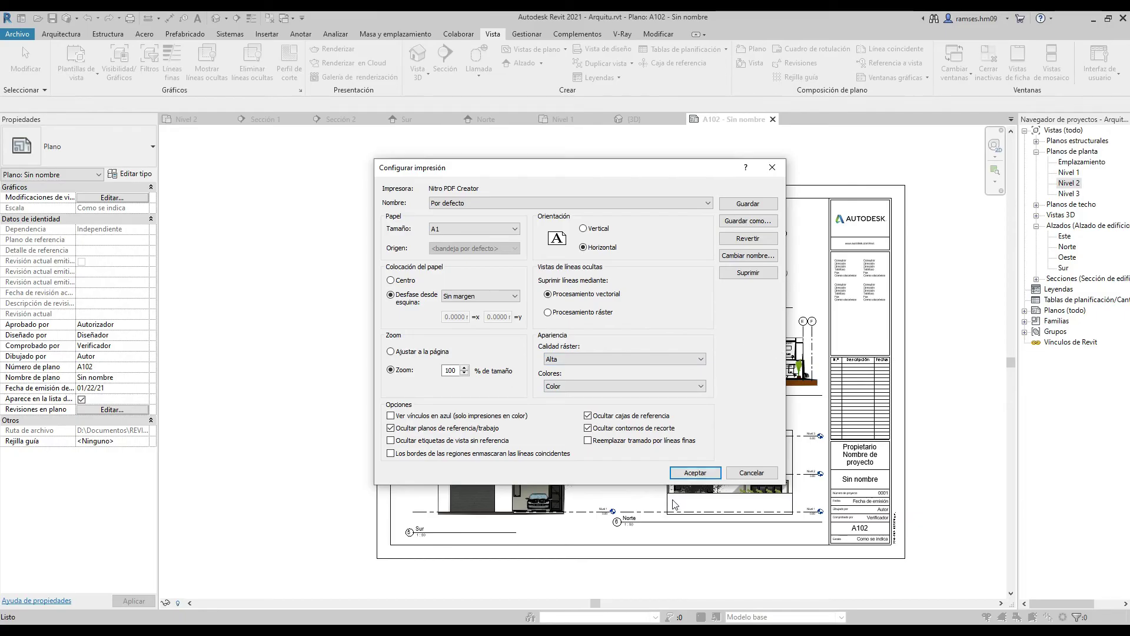
click(696, 473)
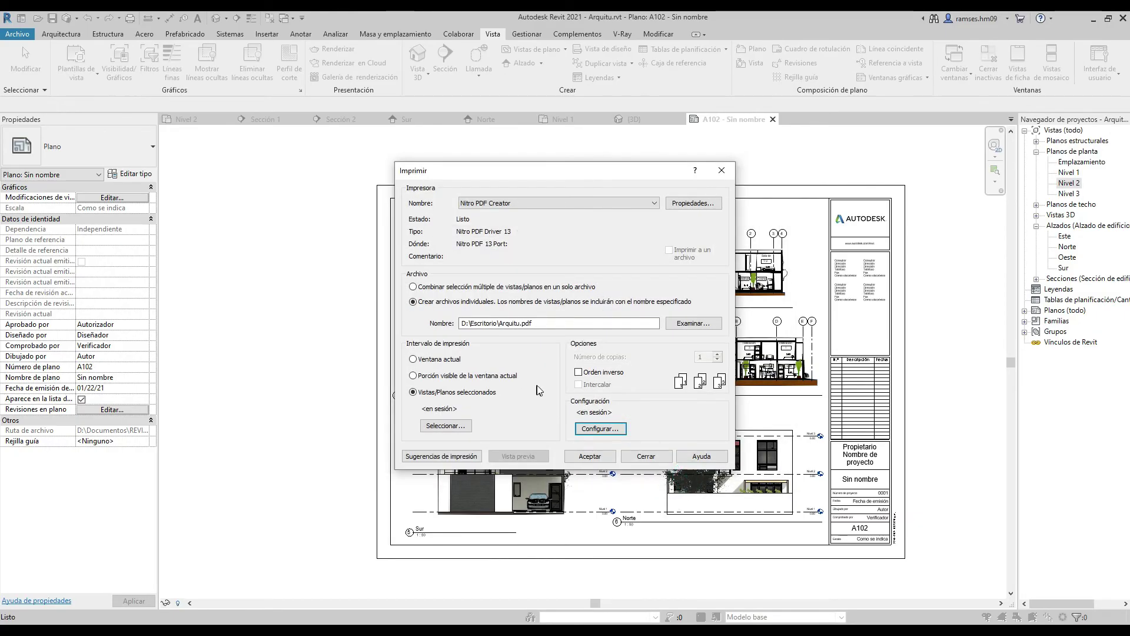
Print sheet A102 as an independent file and save the PDF in the Escritorio folder under its proposed name.
click(601, 457)
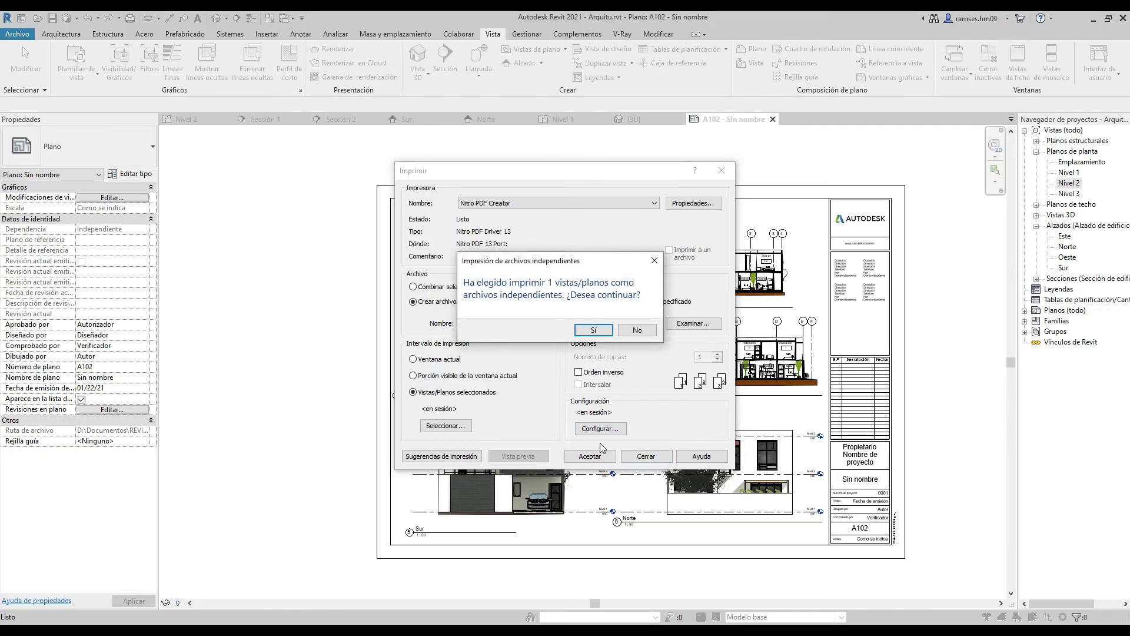
click(594, 330)
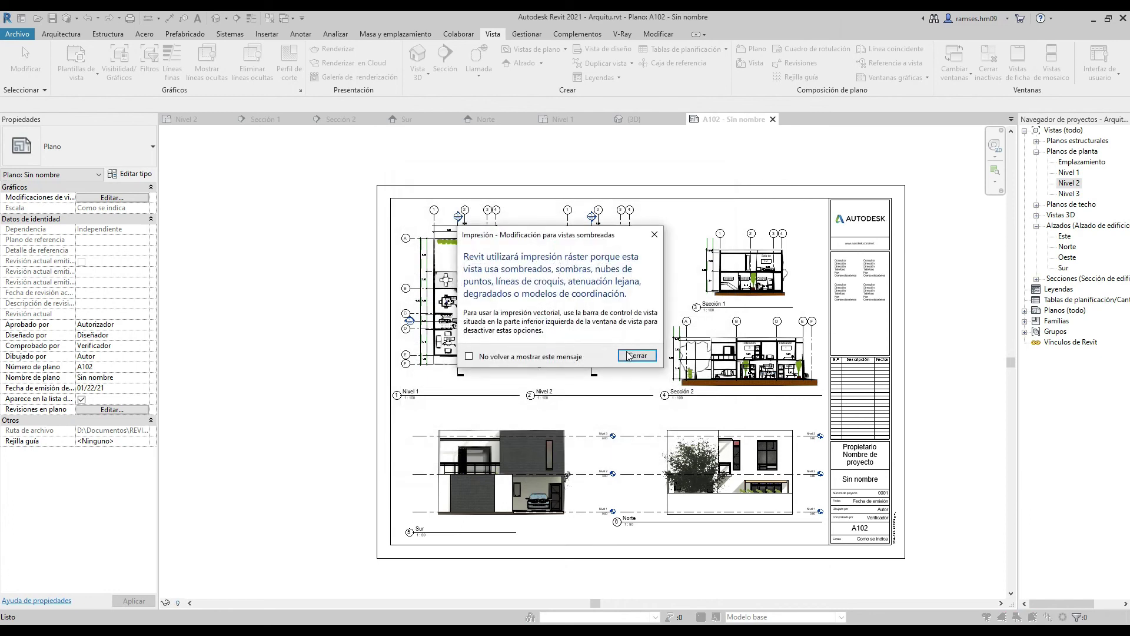
click(628, 356)
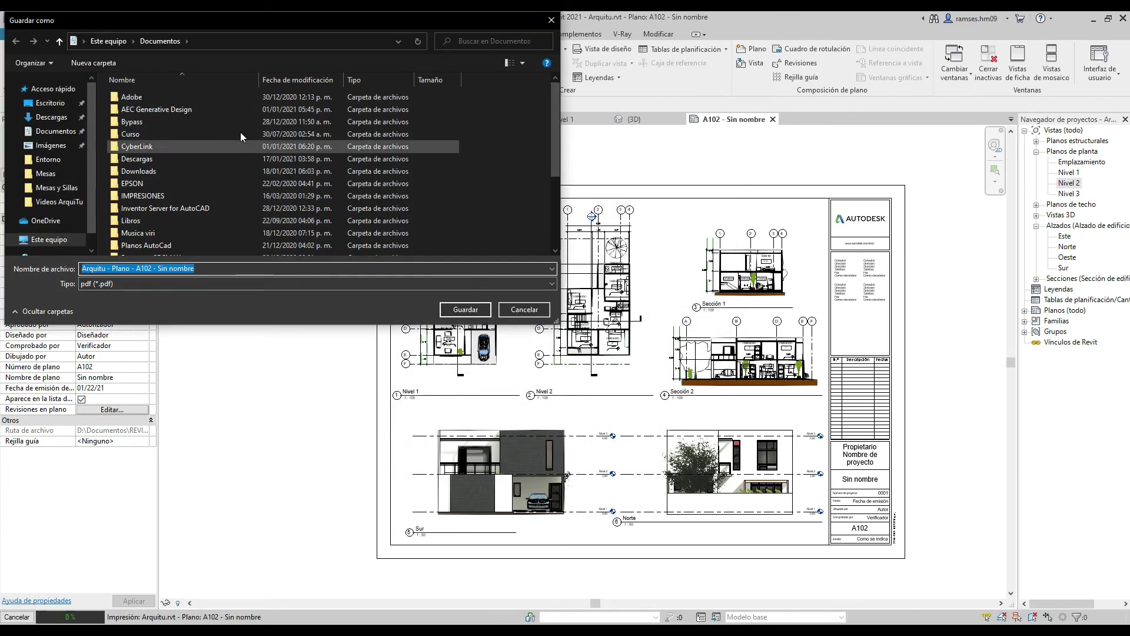
click(50, 103)
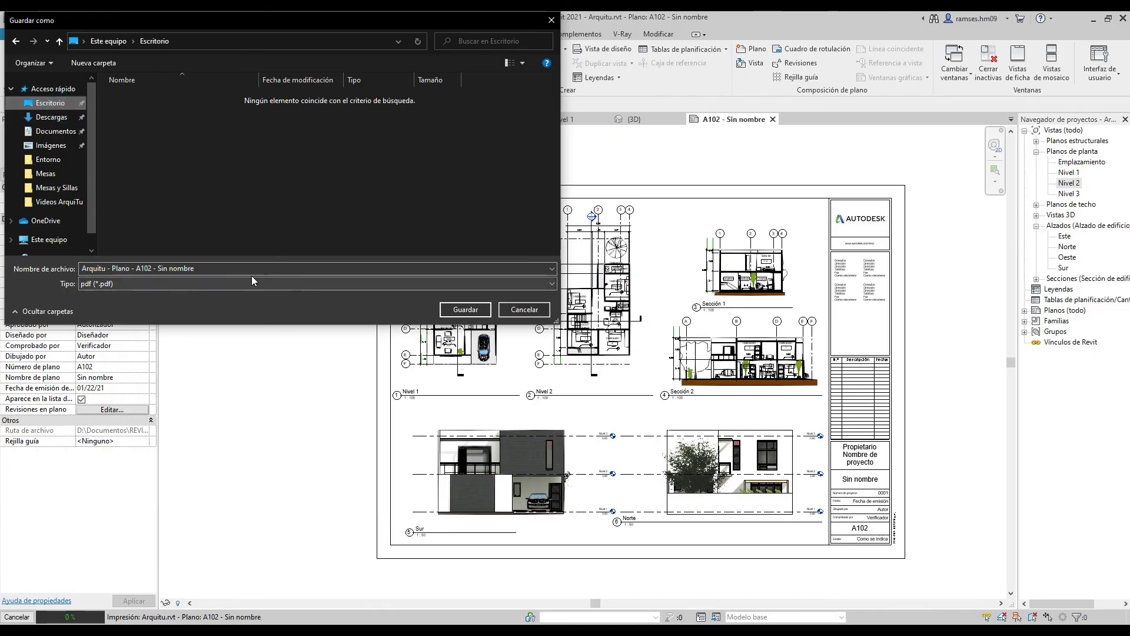
click(465, 309)
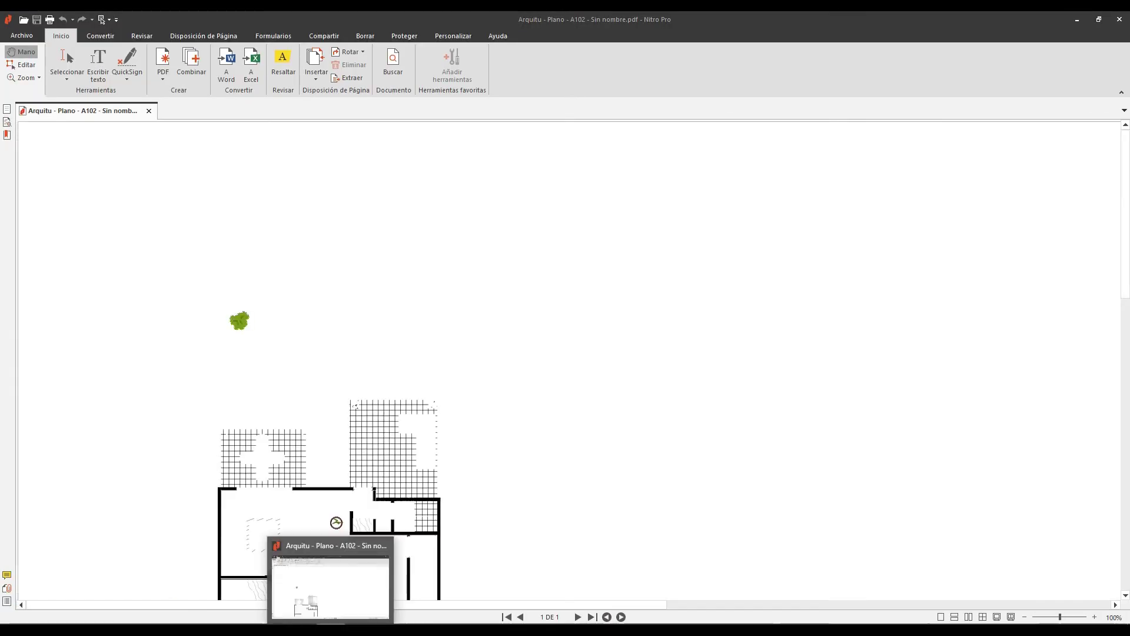
Examine the printed A102 sheet in Nitro Pro at 50% zoom, checking its floor plans, sections, elevations and title block.
click(1026, 617)
click(1027, 617)
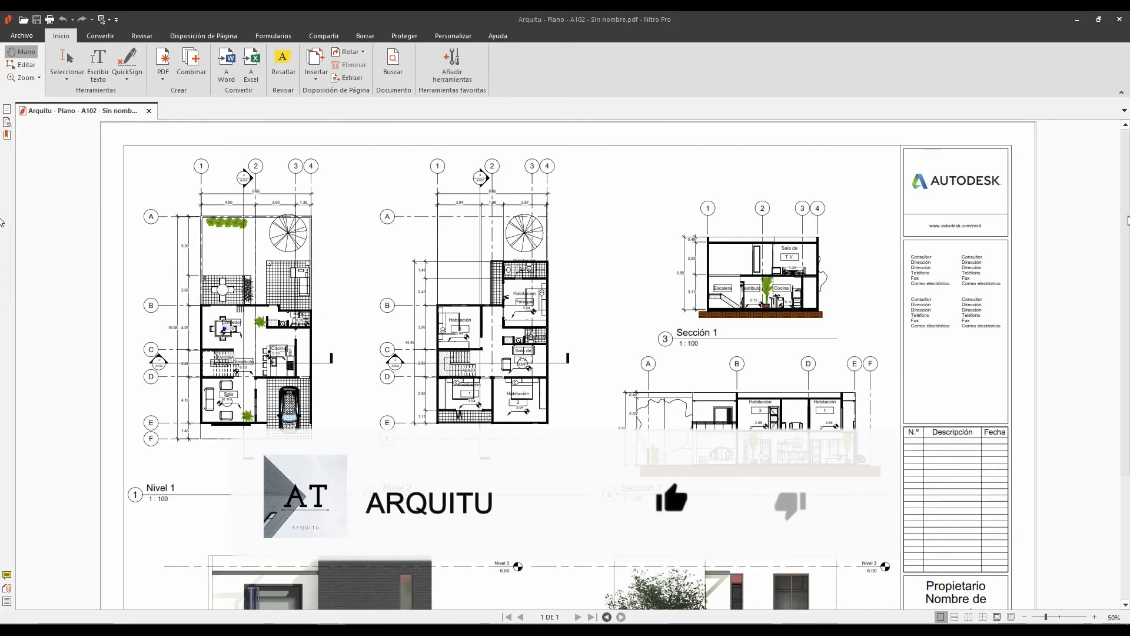
scroll(3, 226, down, 5)
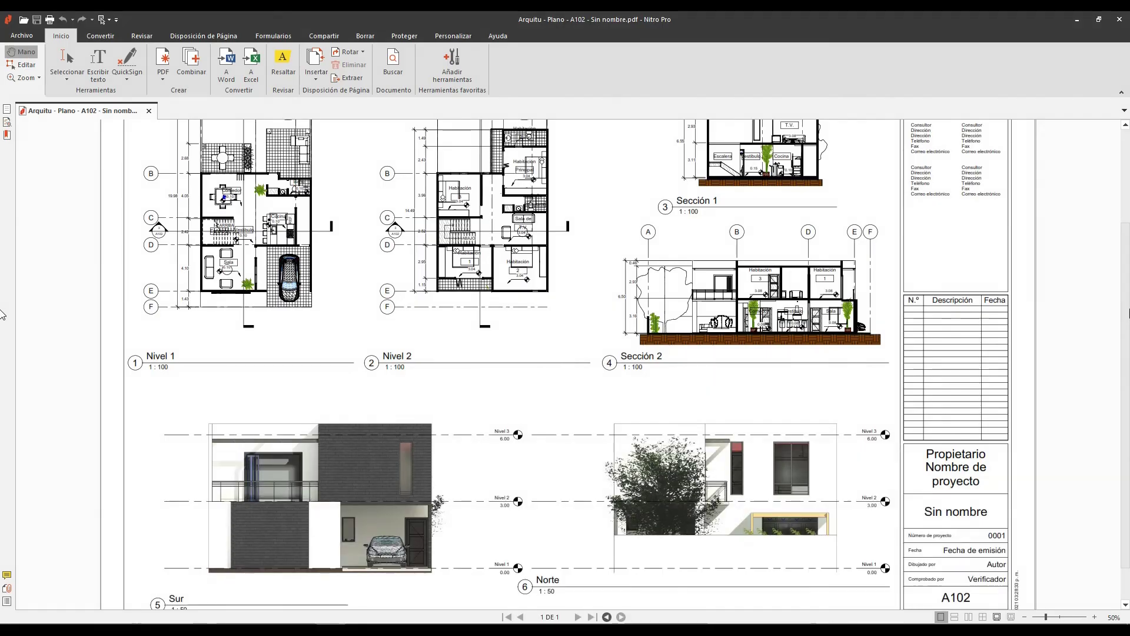
scroll(2, 318, down, 1)
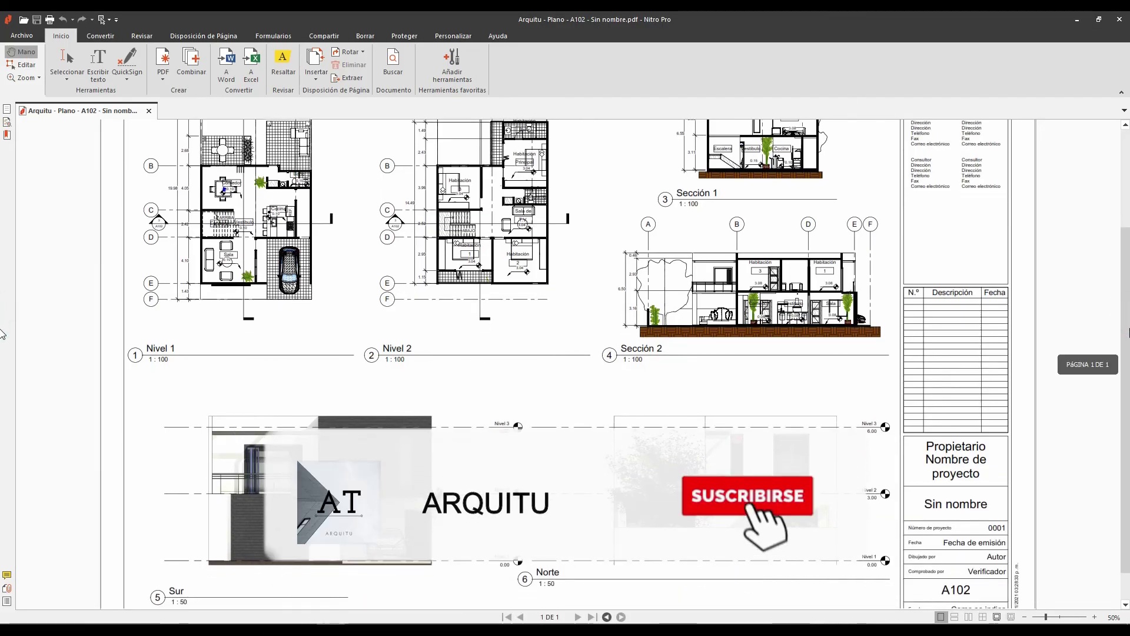
scroll(3, 335, down, 2)
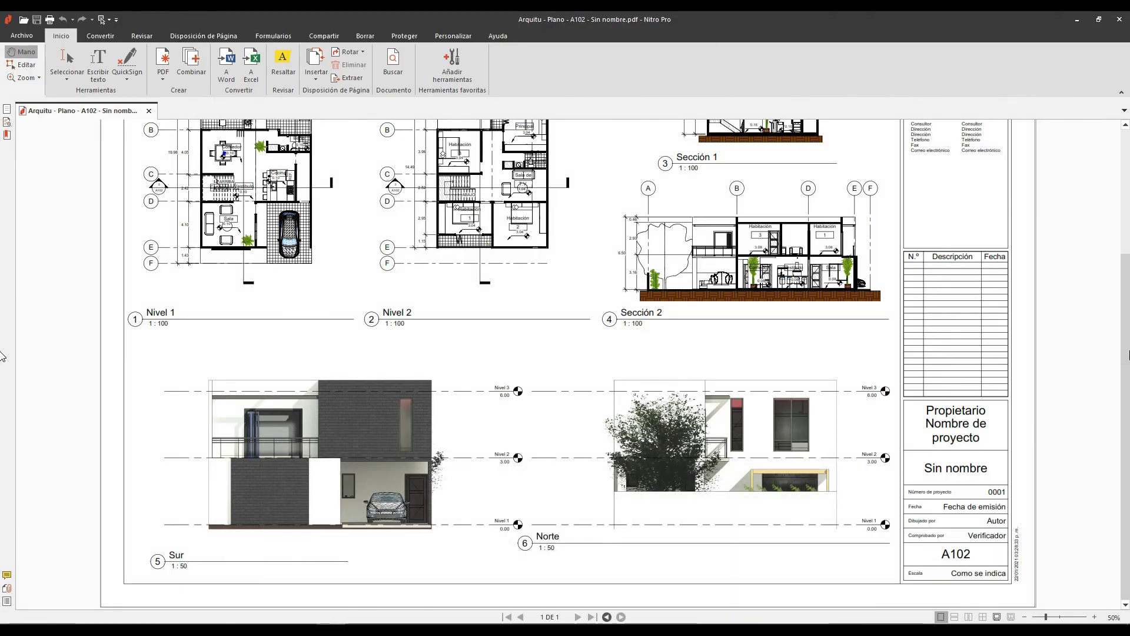
scroll(3, 318, up, 3)
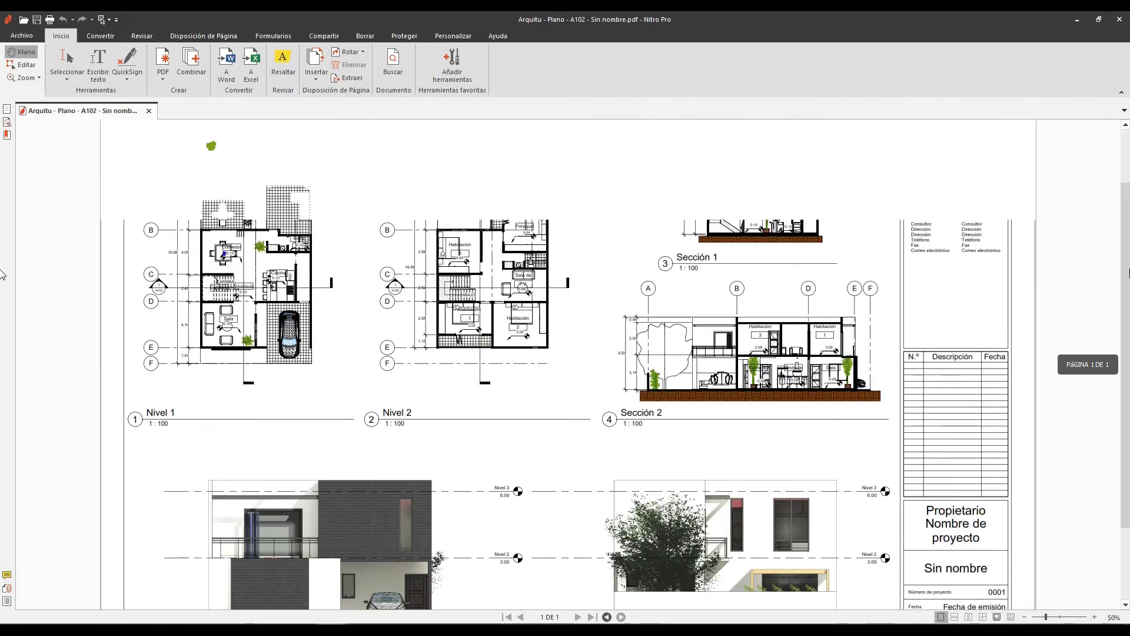
scroll(2, 266, up, 1)
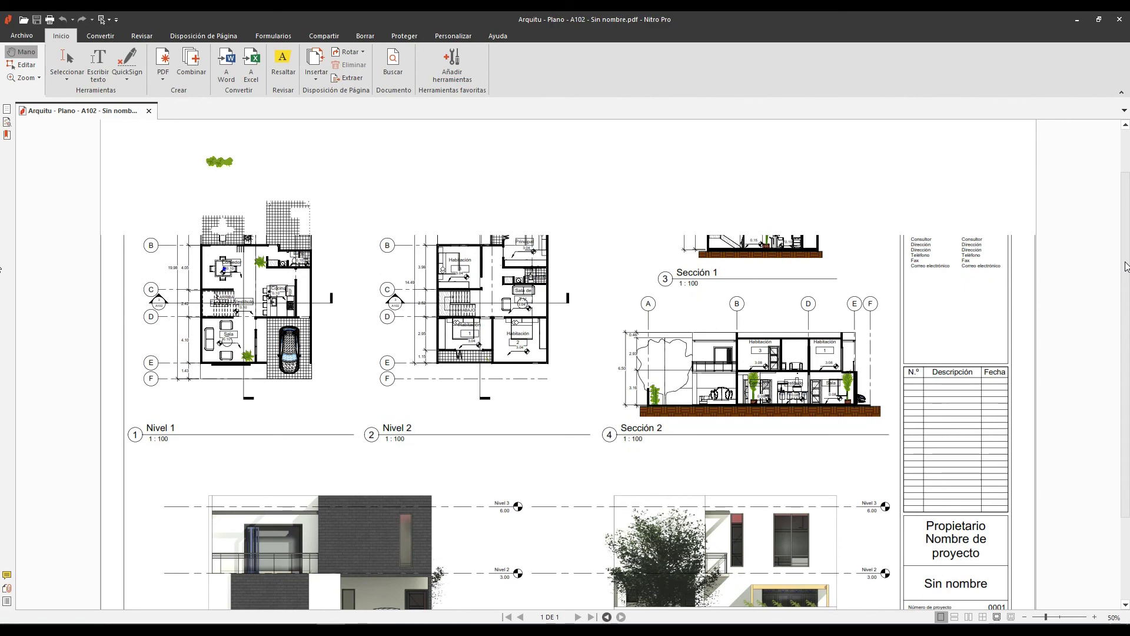